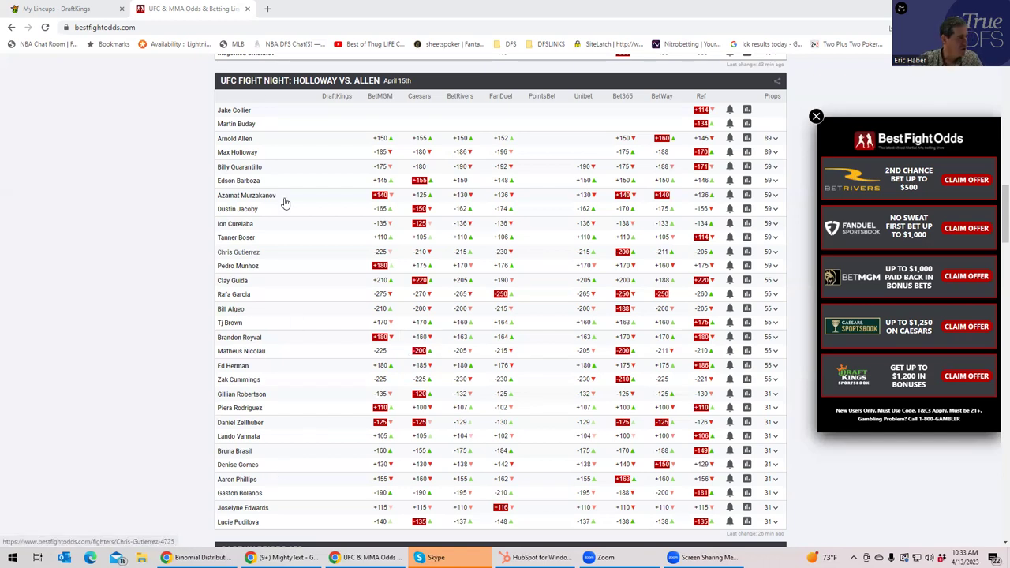
Switch to the DraftKings lineup editor and sort the fighter list by salary from highest to lowest
click(90, 11)
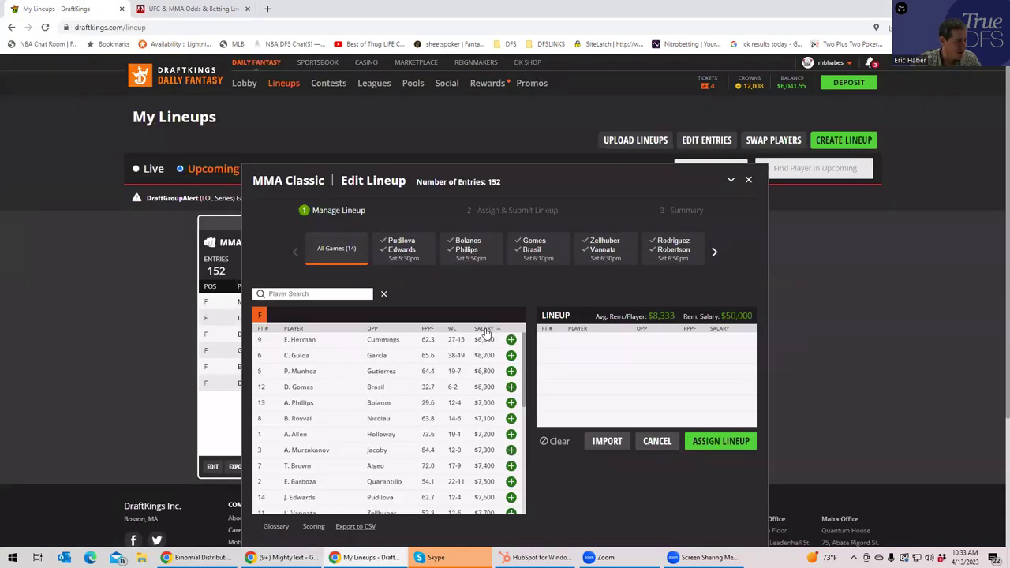
click(486, 328)
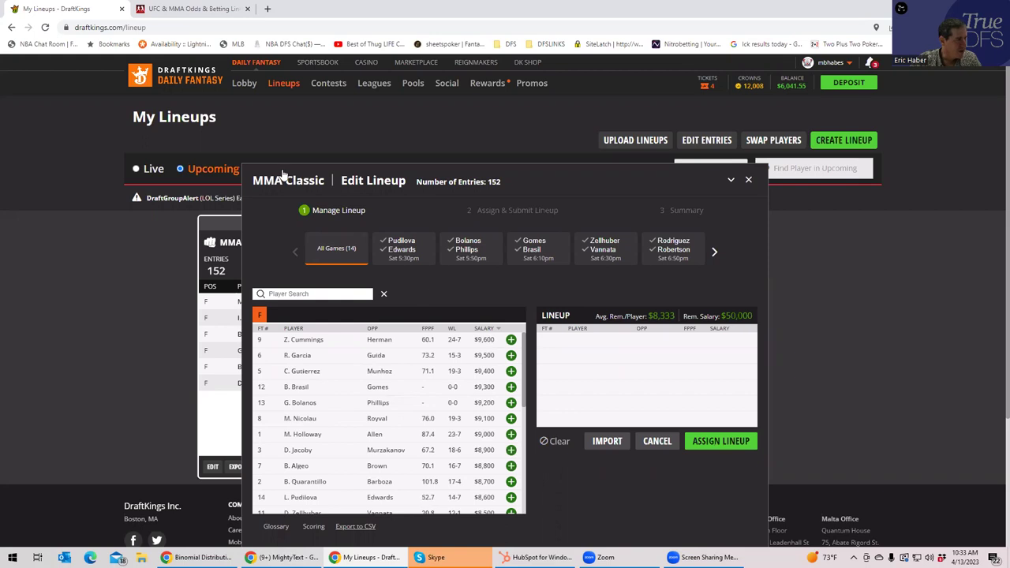
Switch to BestFightOdds and review the prop odds for the Ed Herman vs. Zak Cummings fight, collapsing them when done
click(204, 9)
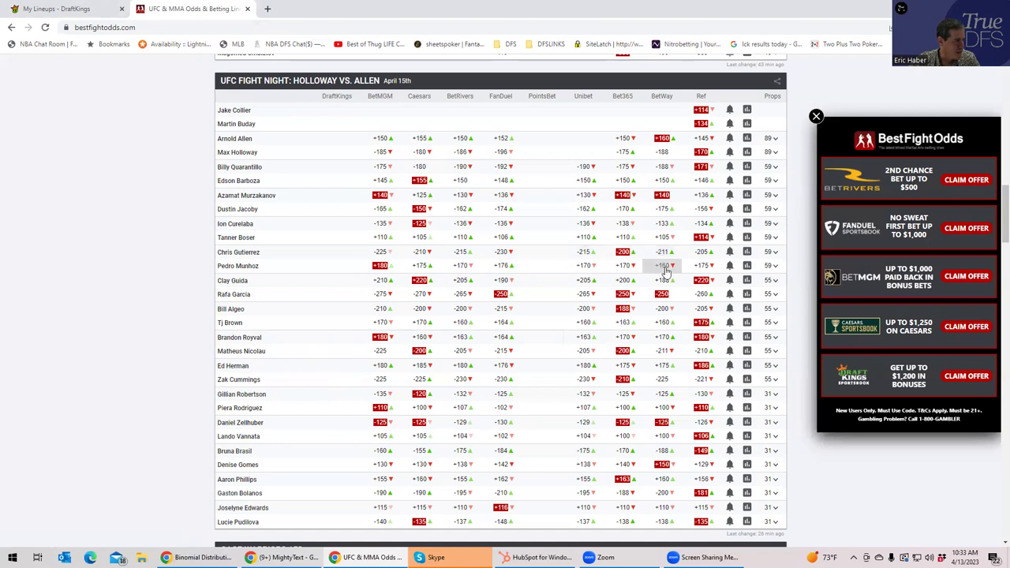
click(774, 379)
scroll(621, 450, down, 1)
scroll(620, 449, down, 1)
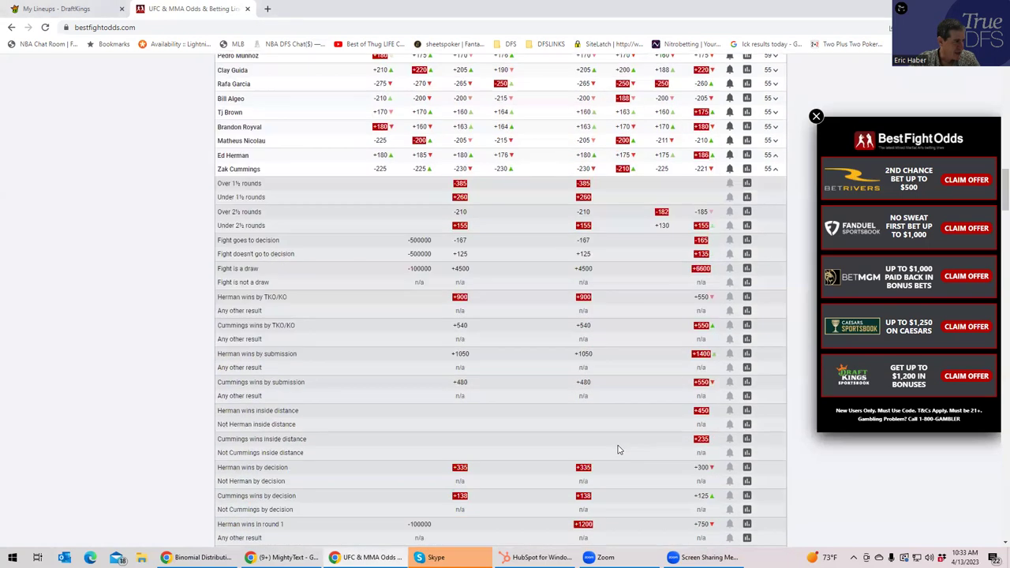
click(775, 170)
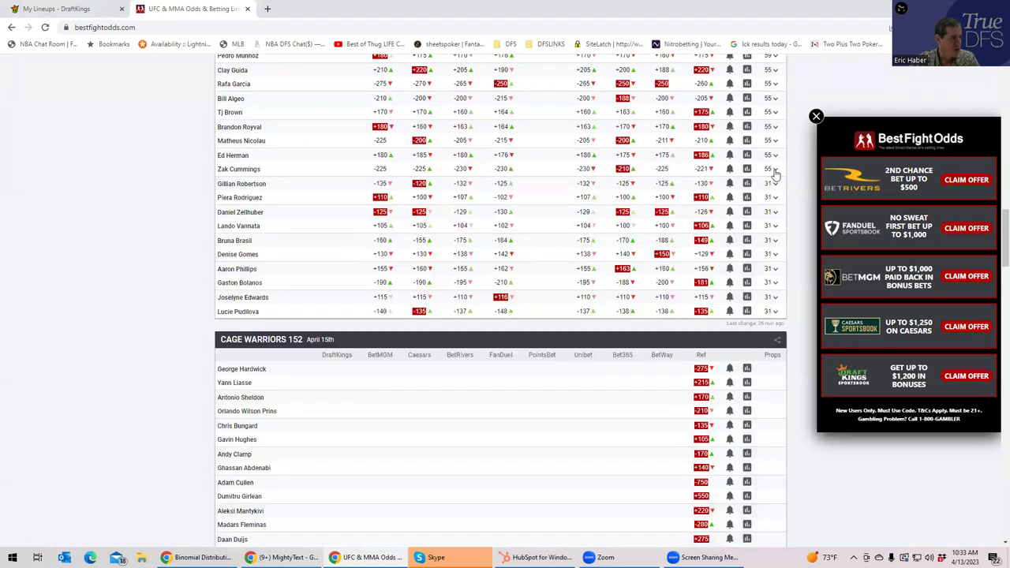
Check the top salaries on DraftKings and review the Clay Guida vs. Rafa Garcia prop odds on BestFightOdds, collapsing them when done
click(77, 15)
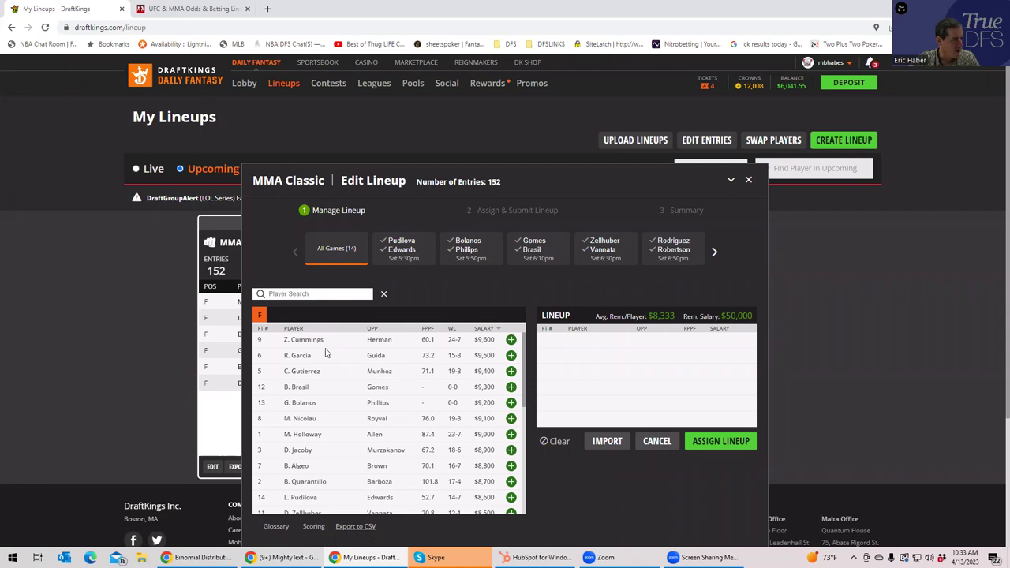
click(213, 10)
scroll(446, 199, up, 5)
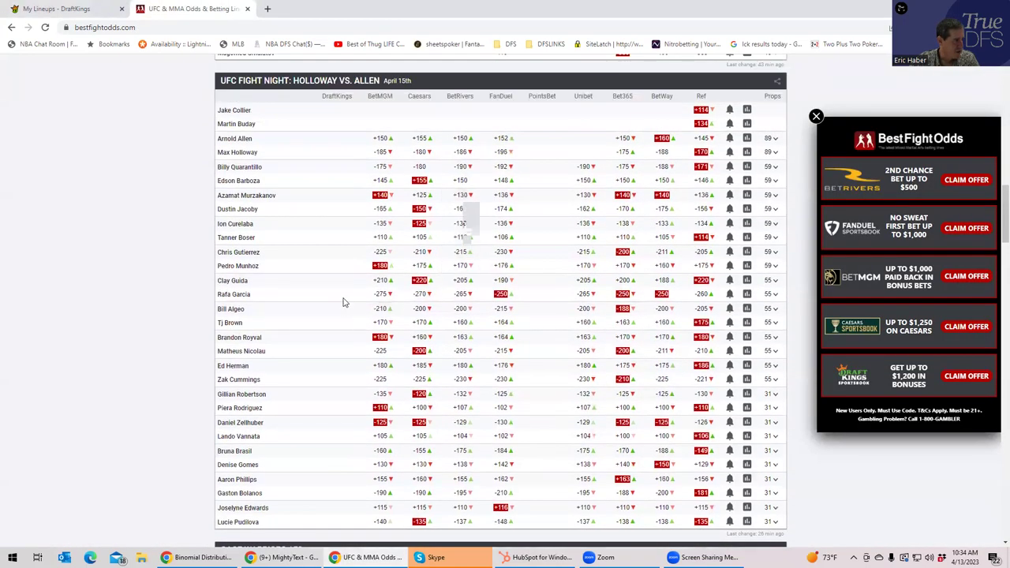
click(773, 294)
scroll(655, 466, down, 1)
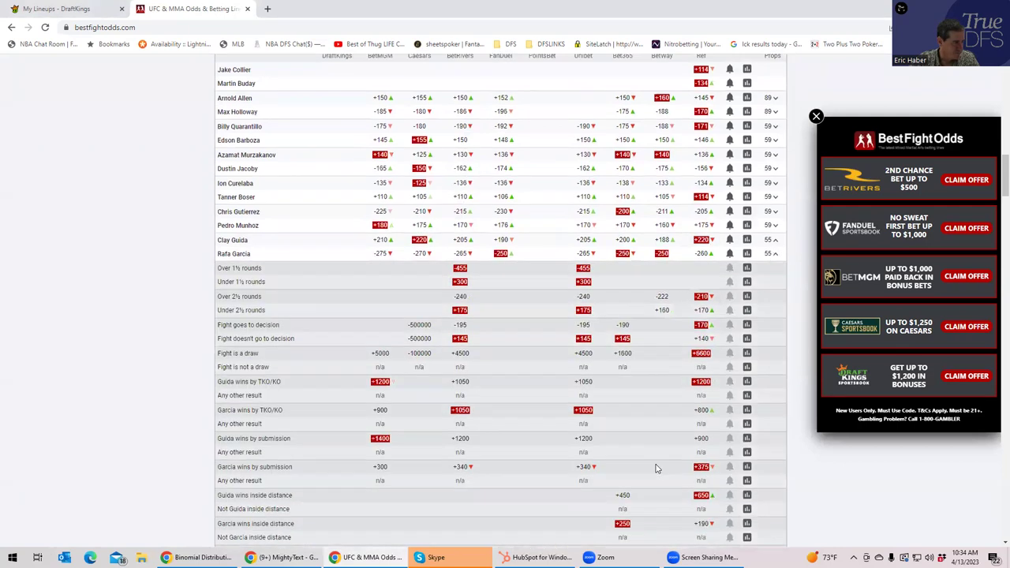
scroll(655, 469, down, 1)
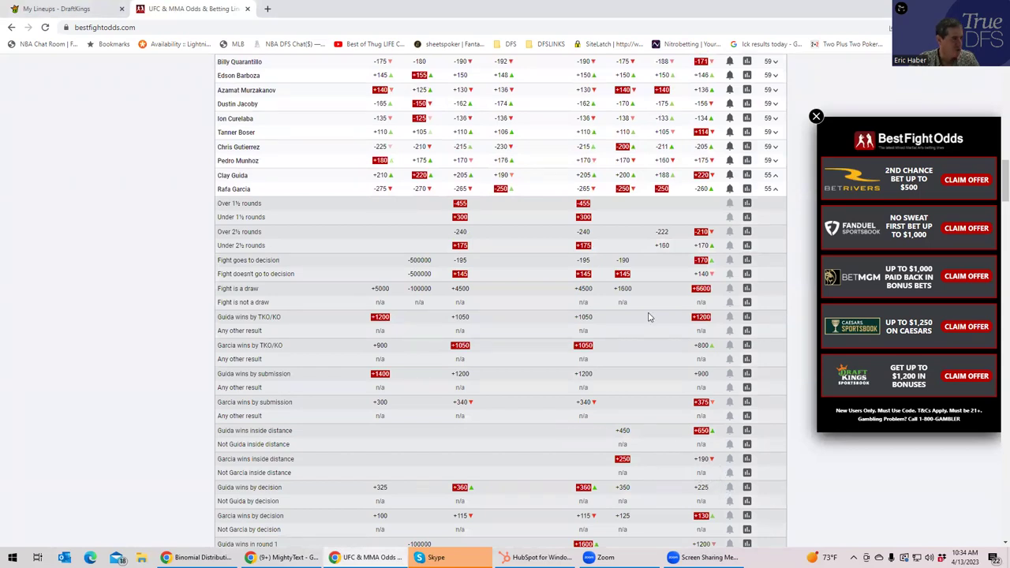
click(774, 191)
scroll(643, 207, up, 3)
Recheck the DraftKings salary list and review the Chris Gutierrez vs. Pedro Munhoz prop odds on BestFightOdds, collapsing them when done
click(88, 9)
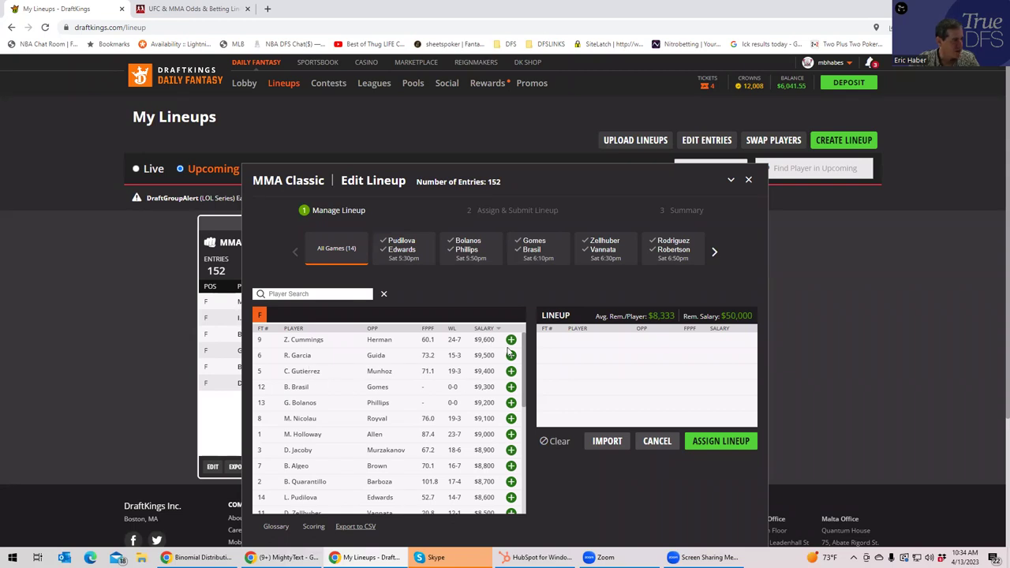
click(201, 9)
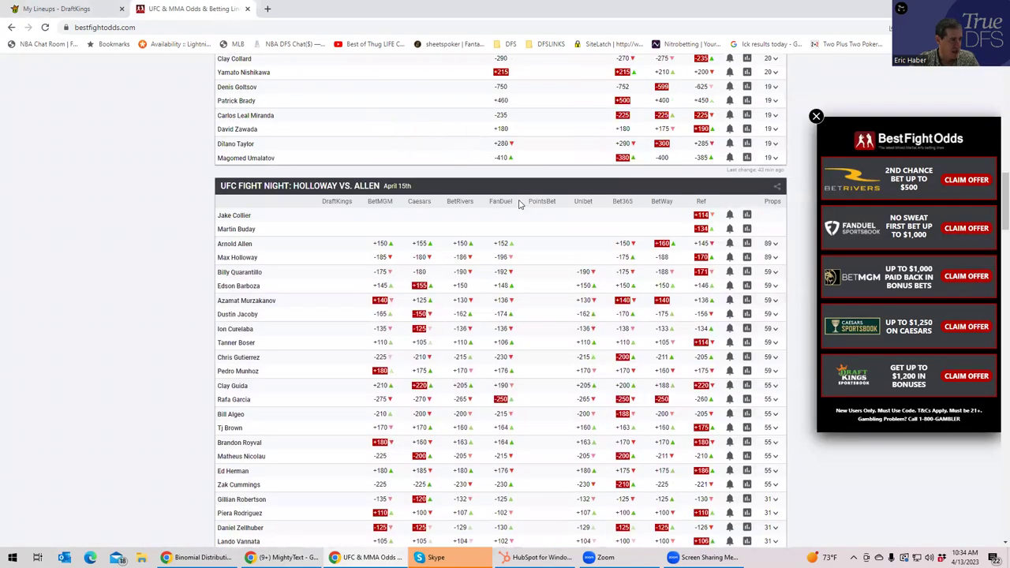
scroll(578, 300, down, 2)
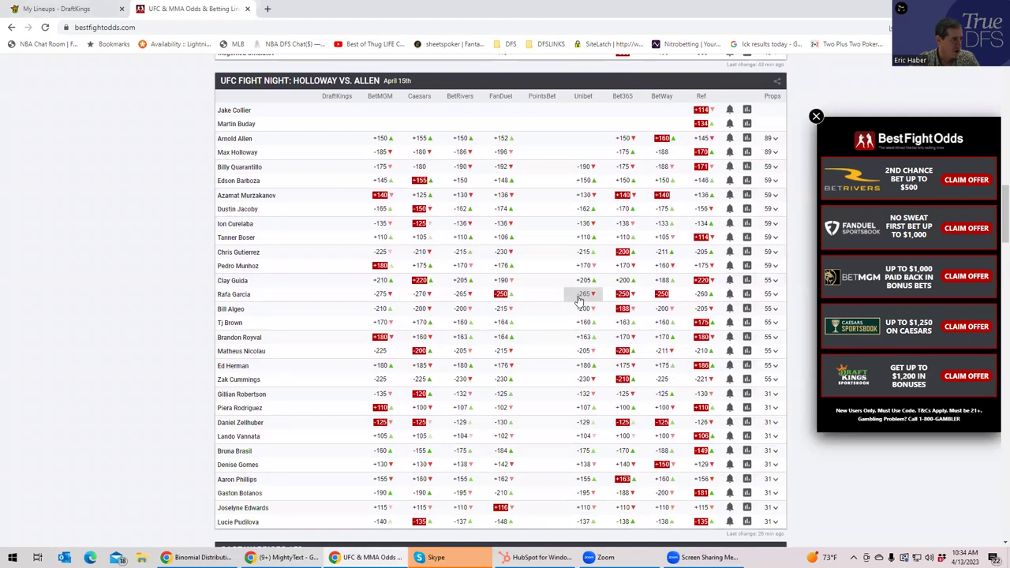
click(775, 253)
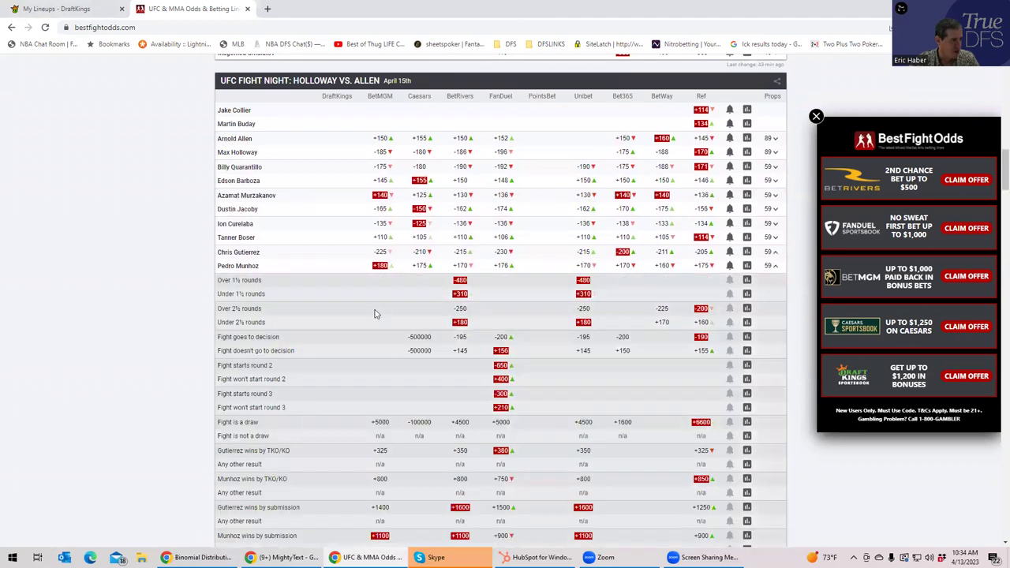
scroll(464, 432, down, 2)
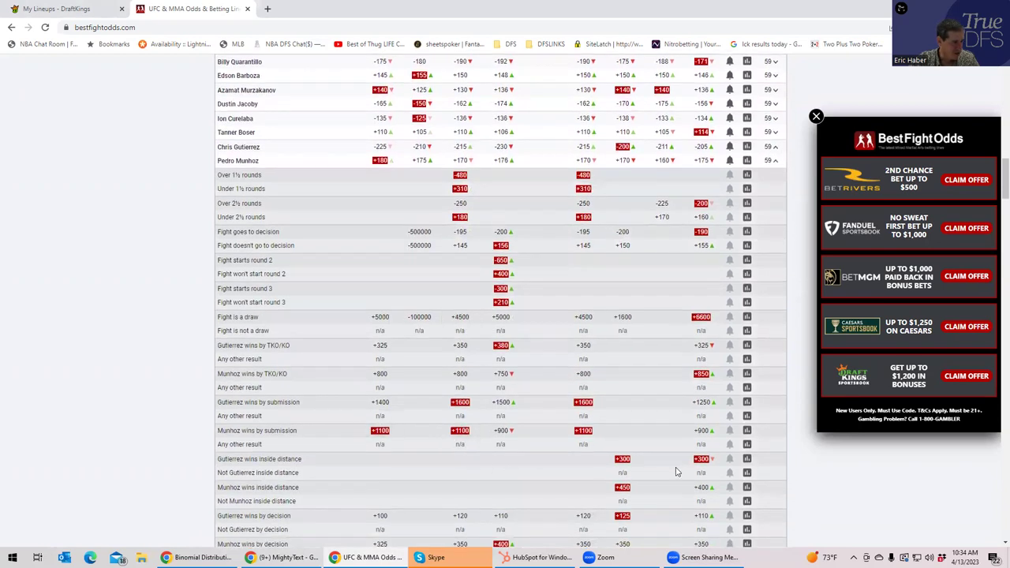
click(775, 163)
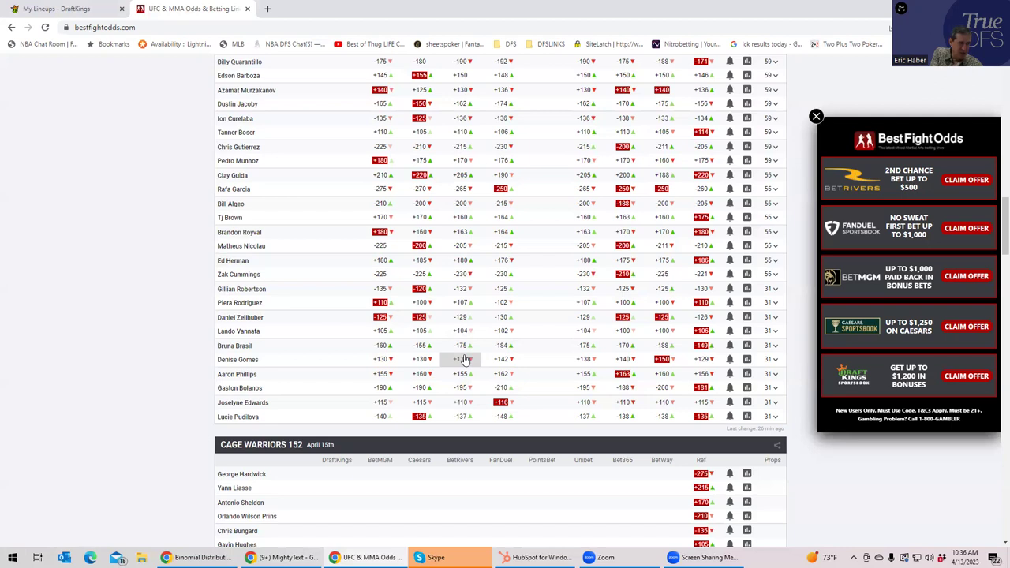
Review the prop odds for the Joselyne Edwards vs. Lucie Pudilova fight and collapse them
click(776, 423)
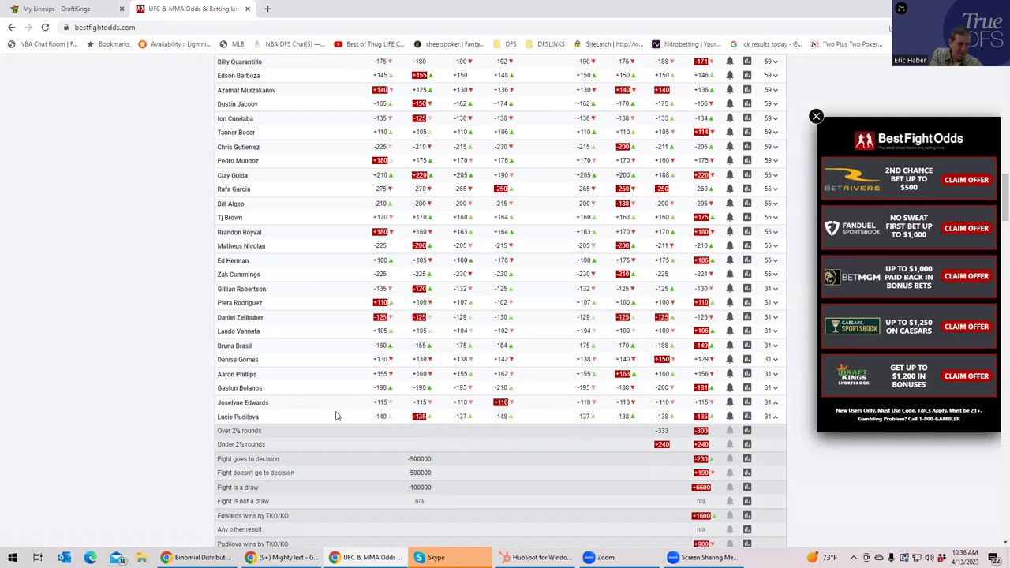
scroll(466, 432, down, 3)
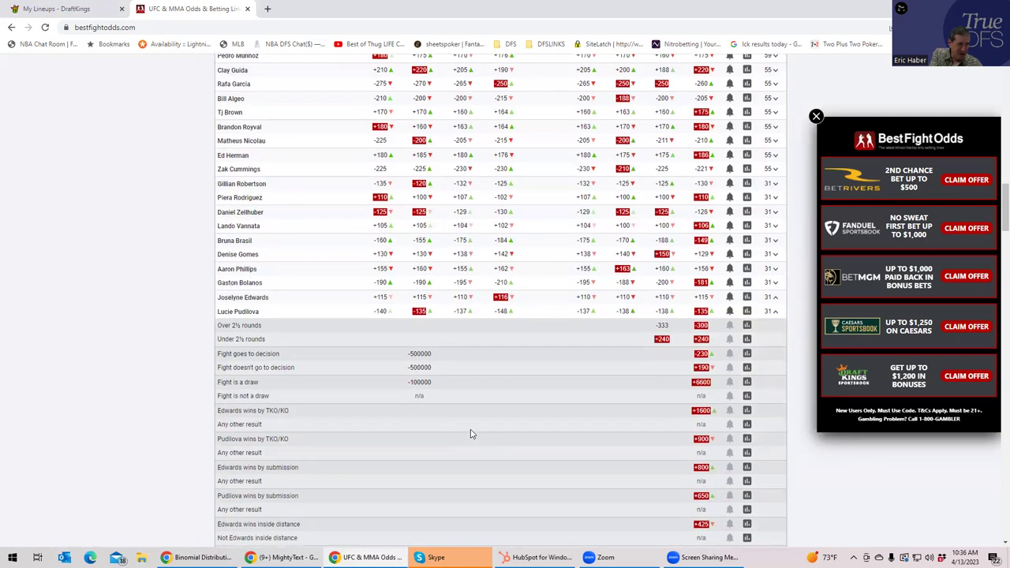
scroll(470, 434, down, 3)
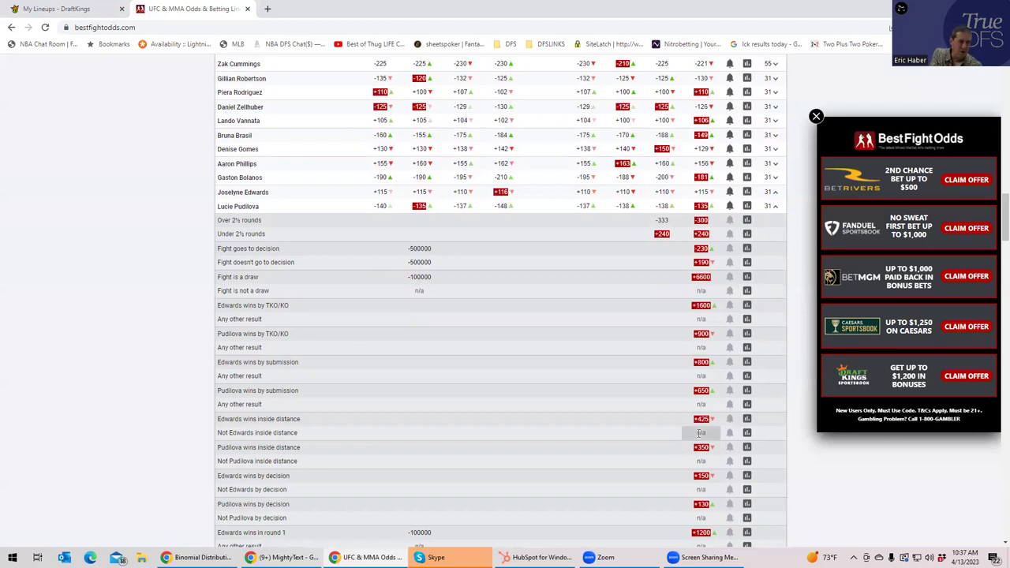
click(777, 208)
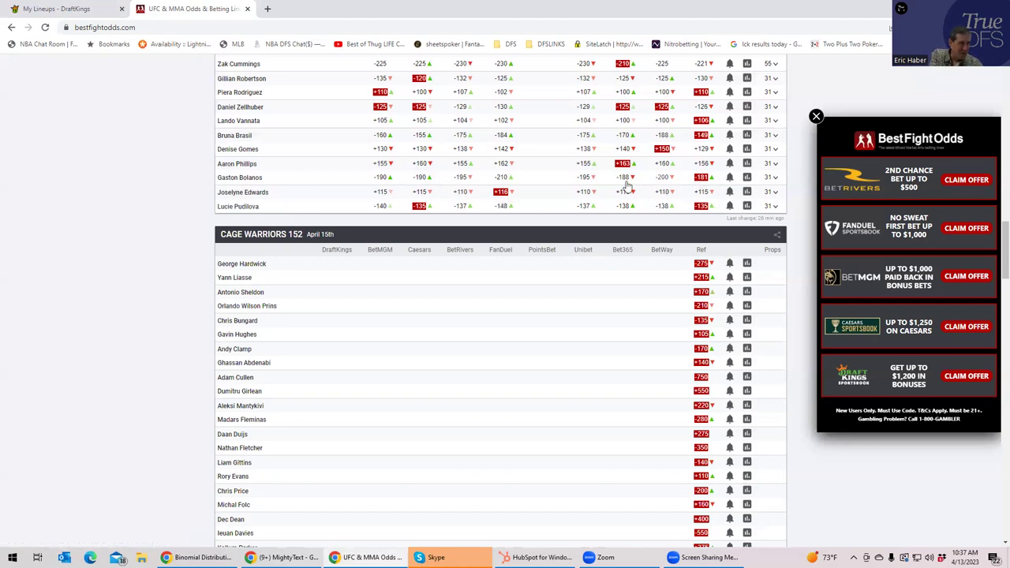
Check the DraftKings salaries and review the Aaron Phillips vs. Gaston Bolanos prop odds on BestFightOdds, collapsing them when done
click(67, 9)
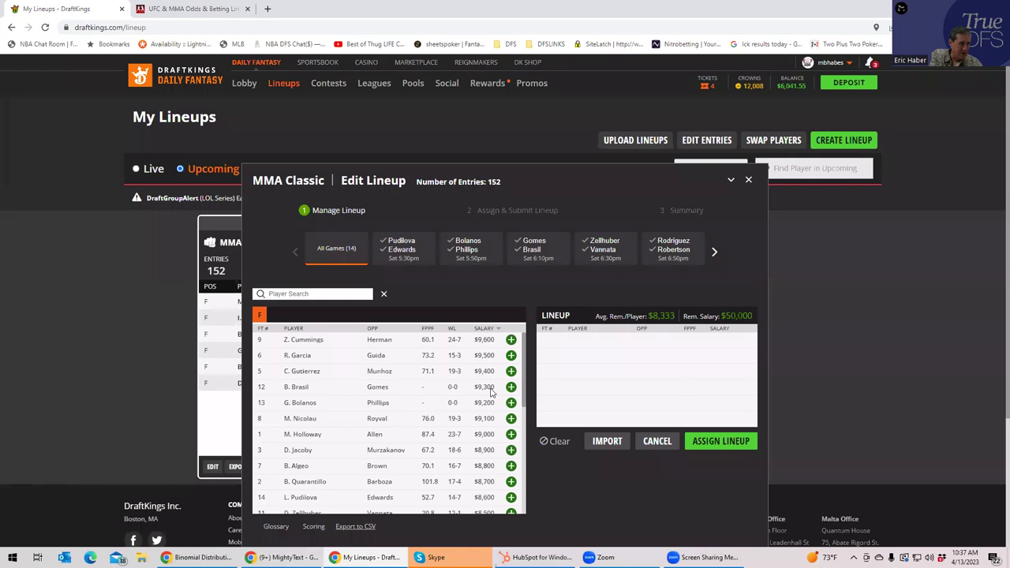
click(210, 11)
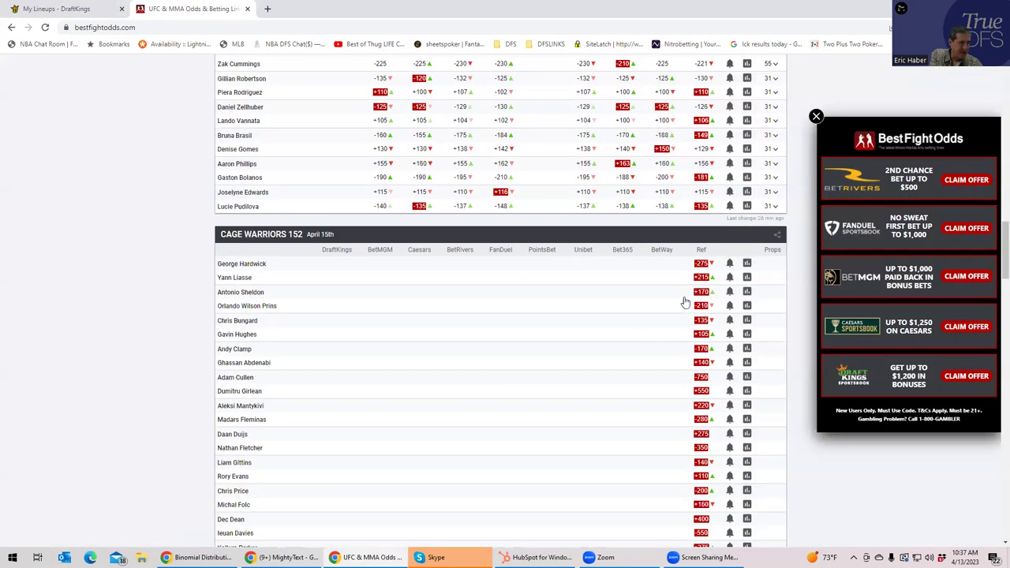
click(774, 179)
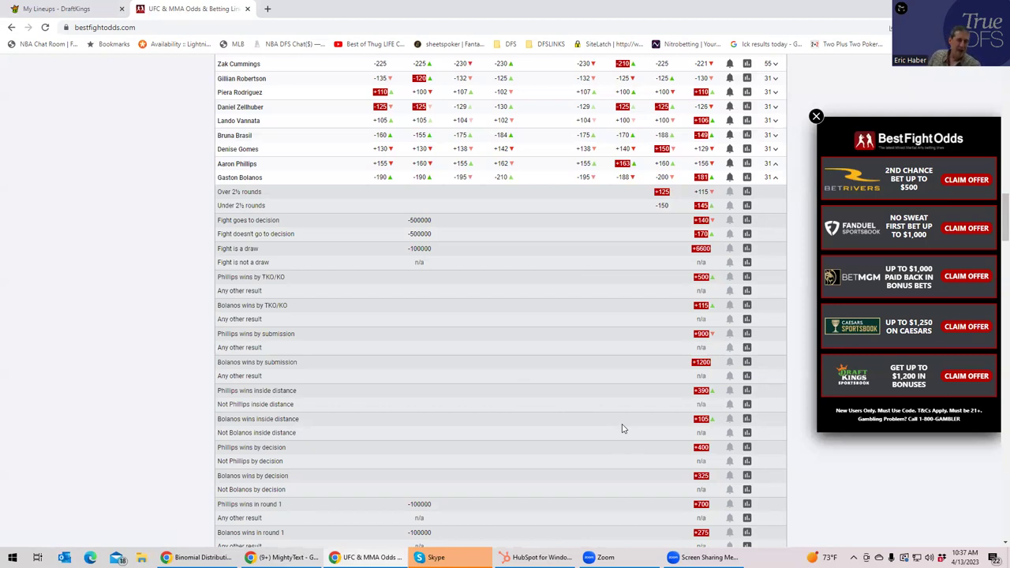
click(772, 184)
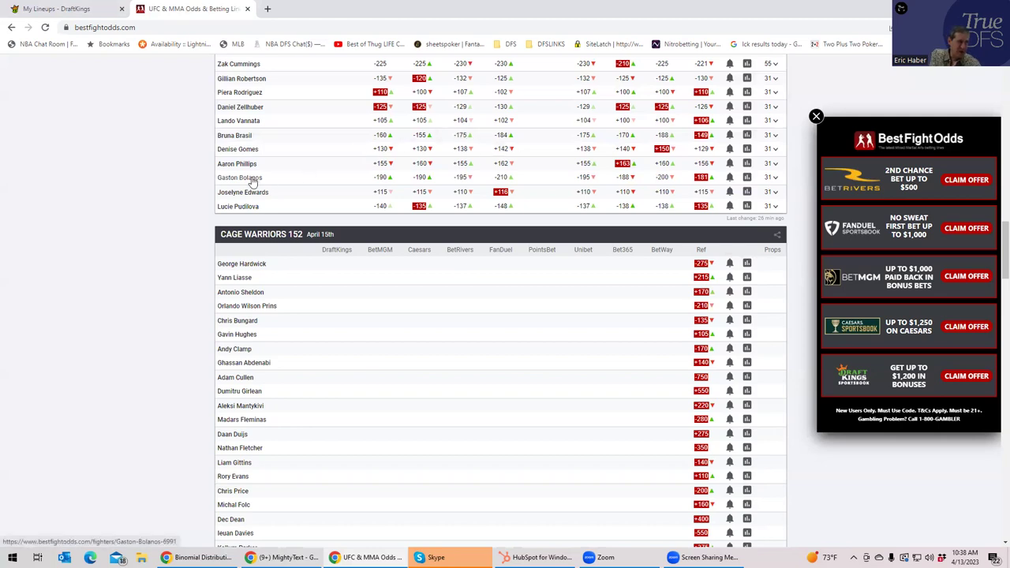
Switch to the DraftKings lineup editor and add G. Bolanos to the lineup
click(82, 10)
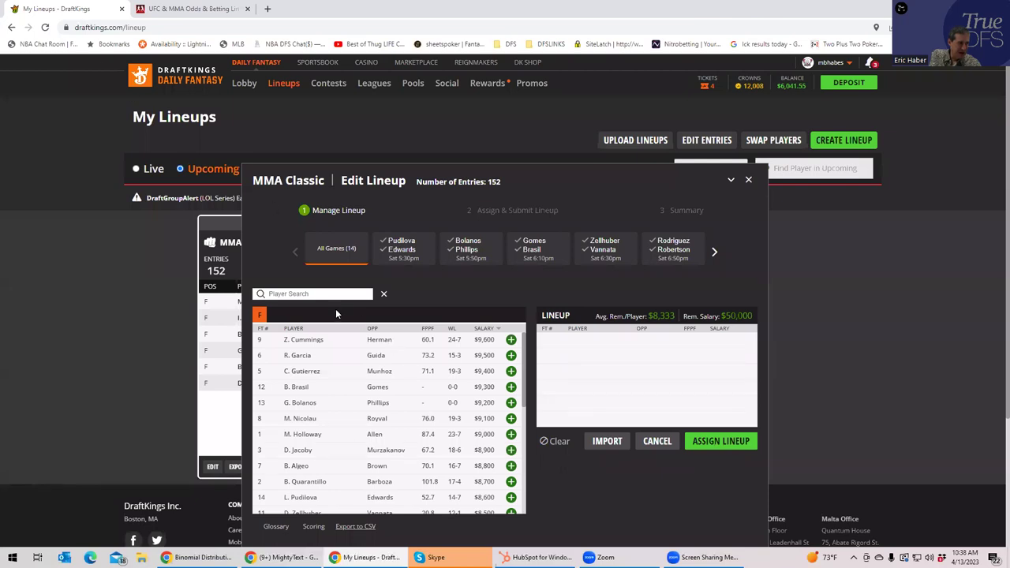
click(510, 403)
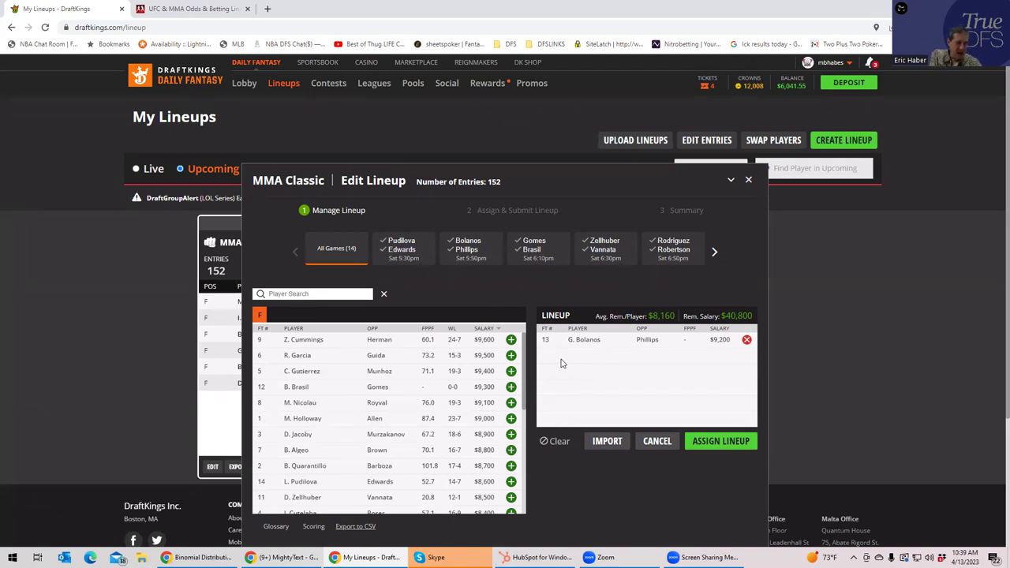
Compare the DraftKings list with BestFightOdds and review the Bruna Brasil vs. Denise Gomes prop odds, collapsing them when done
click(207, 9)
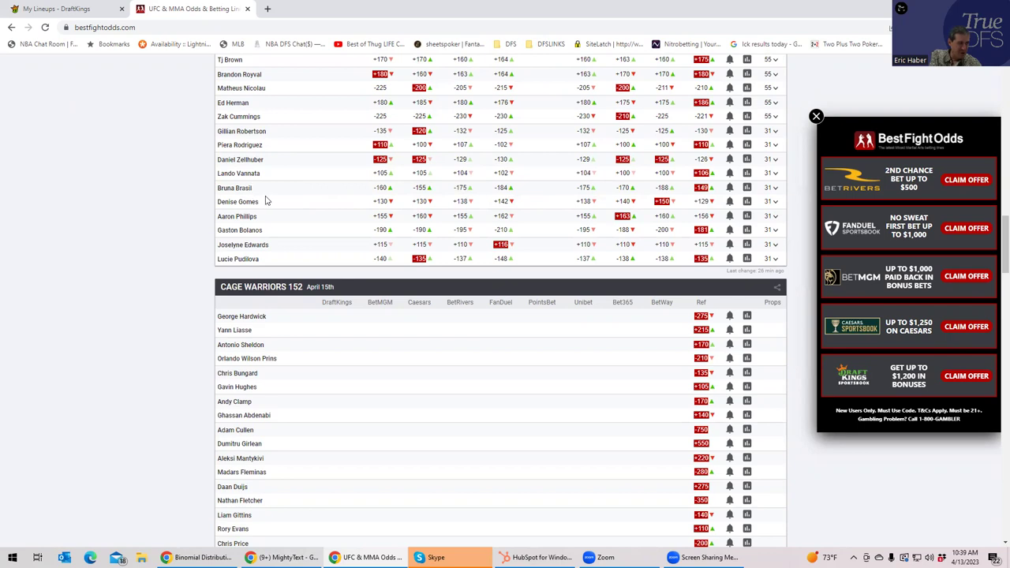
click(57, 9)
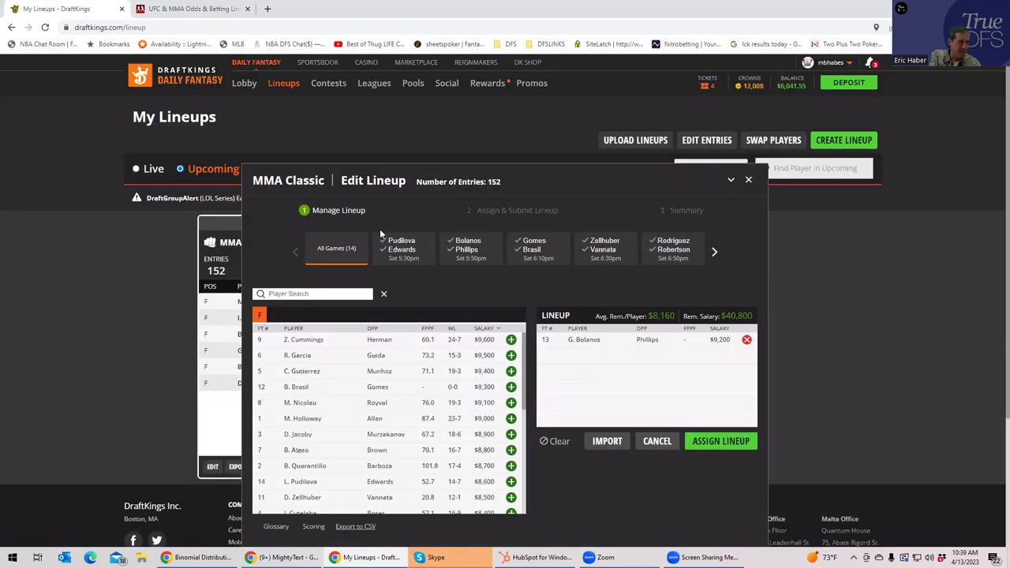
click(193, 9)
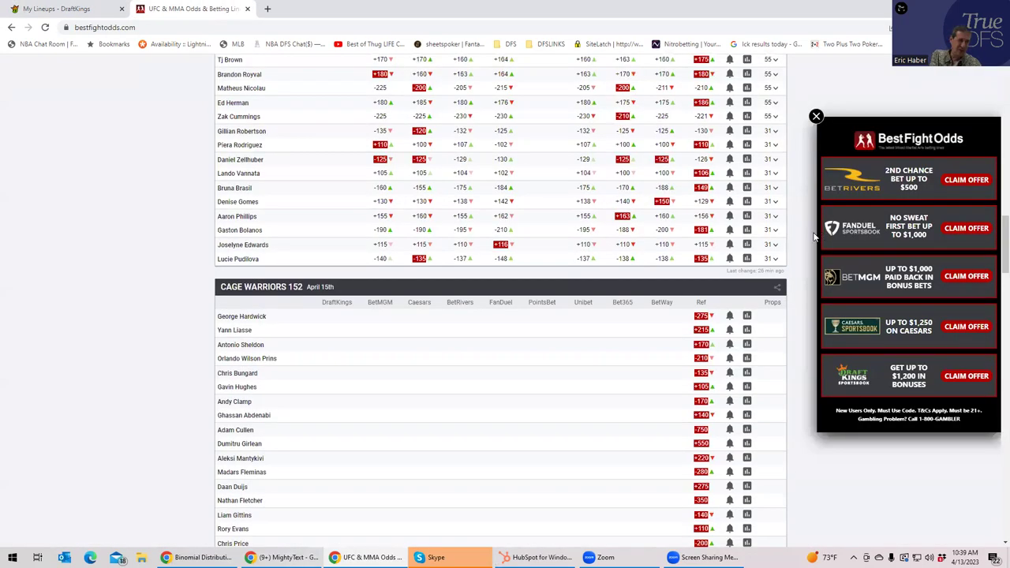
click(775, 191)
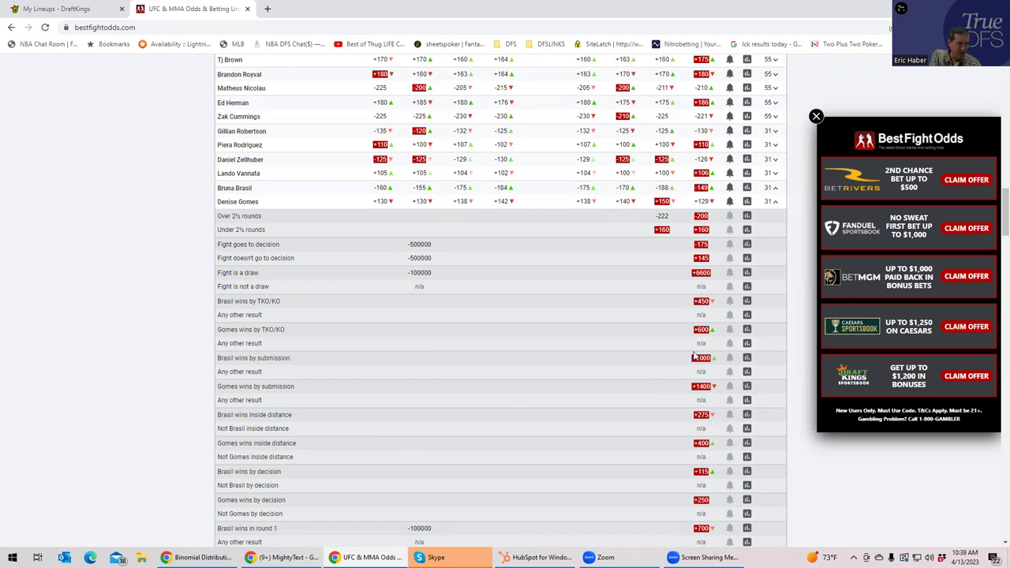
click(775, 202)
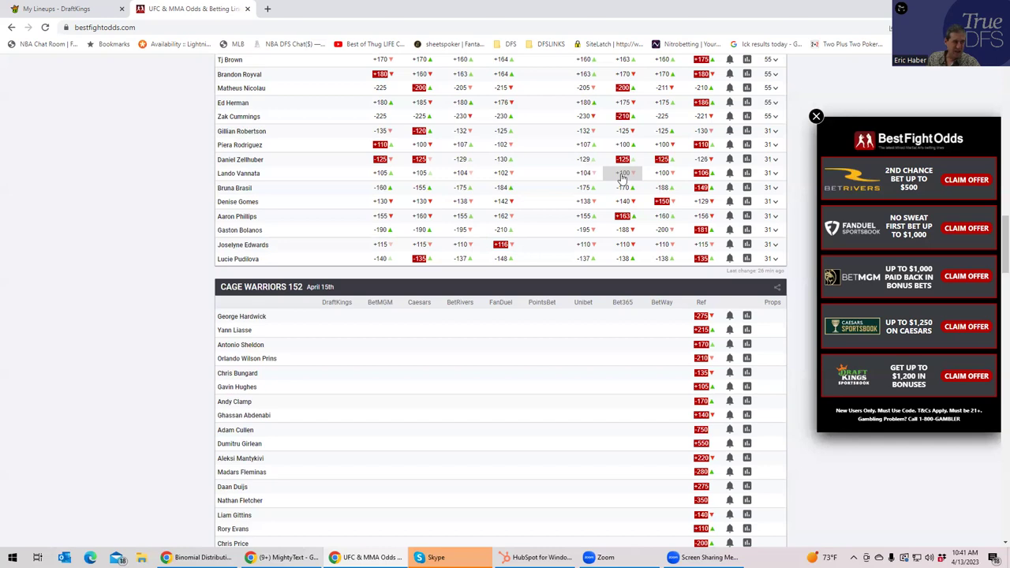
Review the prop odds for the Daniel Zellhuber vs. Lando Vannata fight and collapse them
click(775, 160)
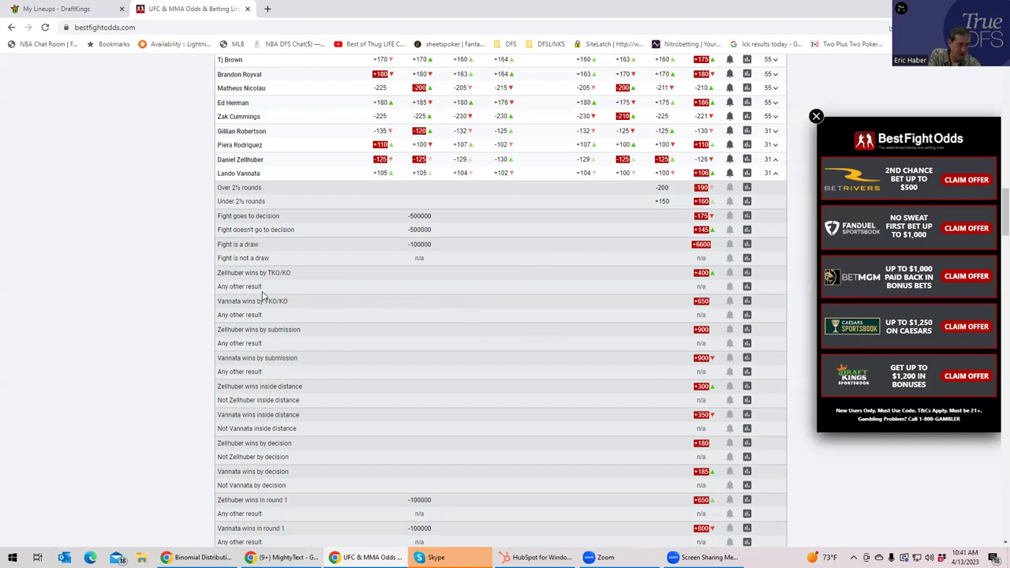
click(776, 173)
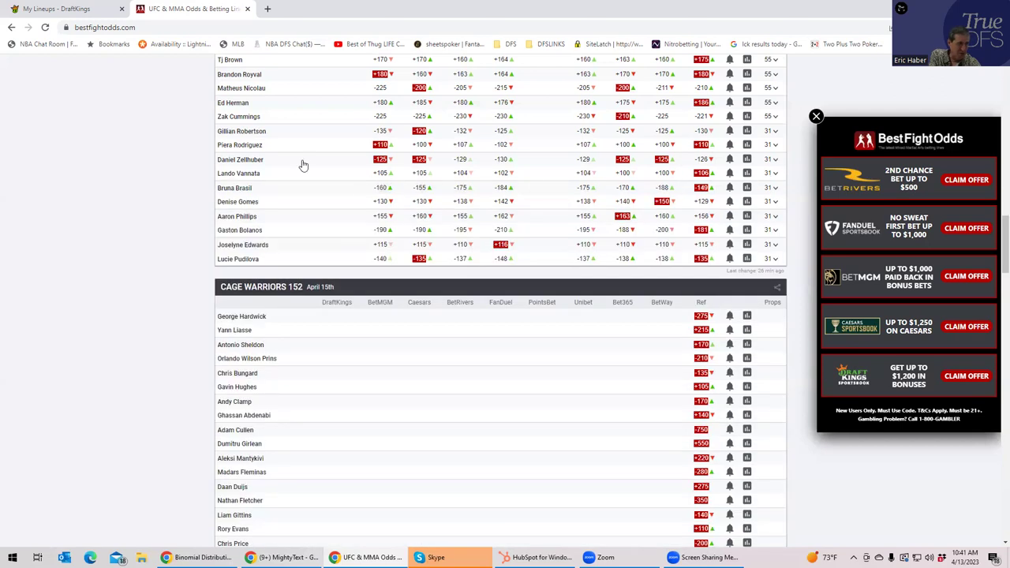
Compare the Gillian Robertson vs. Piera Rodriguez odds with both fighters' salaries in the DraftKings lineup editor
scroll(296, 153, up, 1)
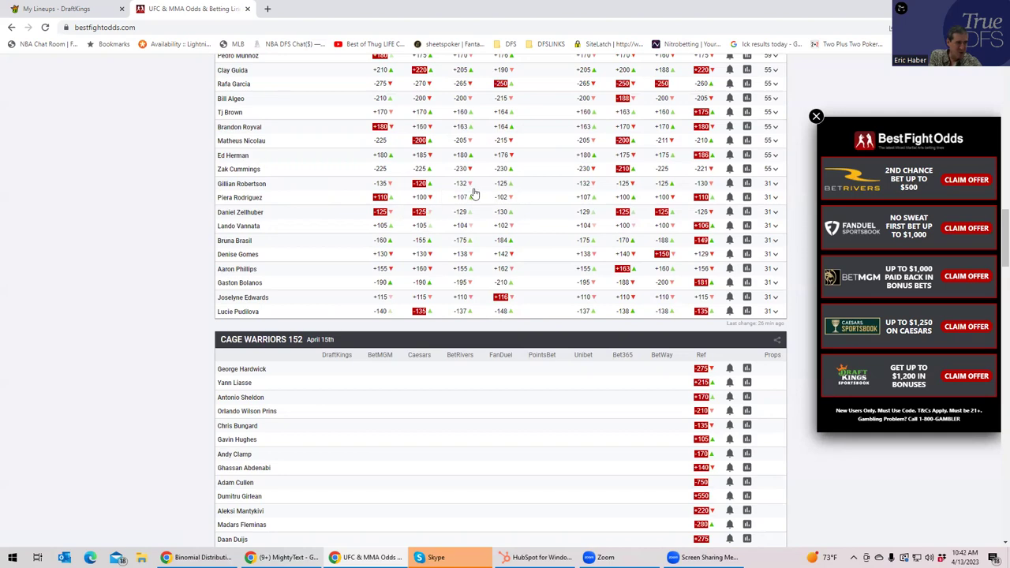
click(91, 10)
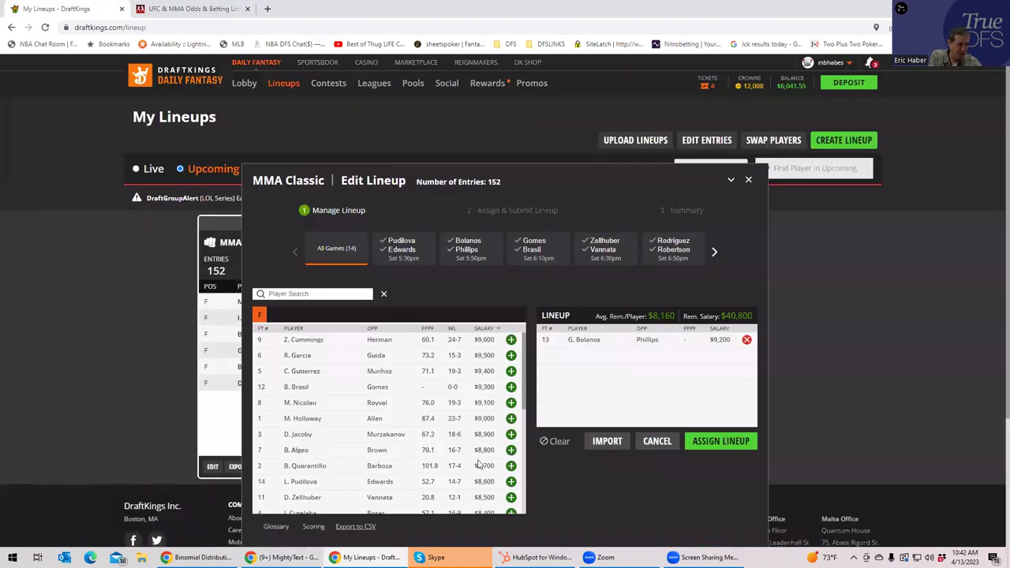
scroll(435, 471, down, 3)
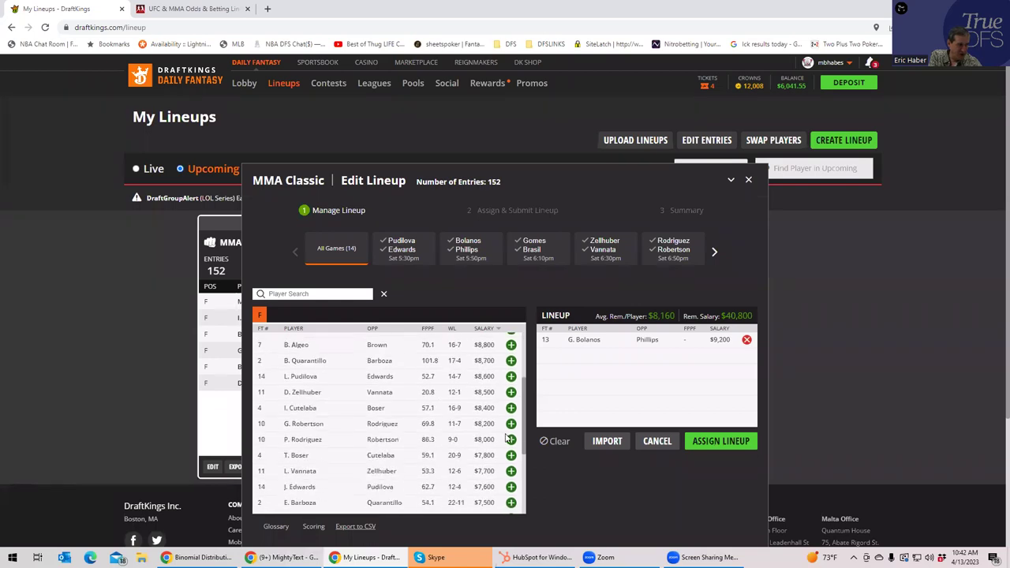
Compare the BestFightOdds moneylines with the higher-priced fighters' salaries in the DraftKings lineup editor
click(178, 11)
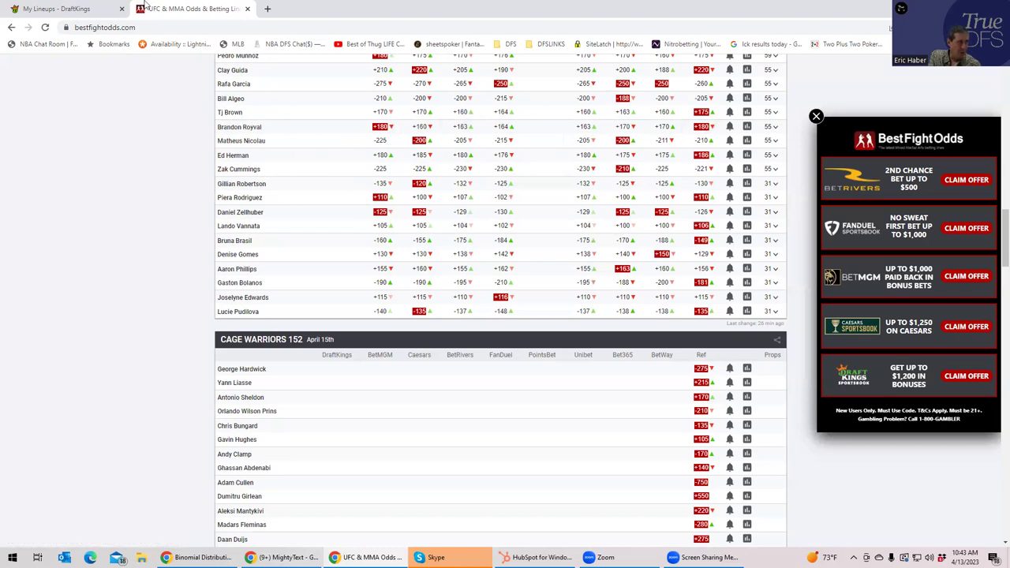
click(72, 9)
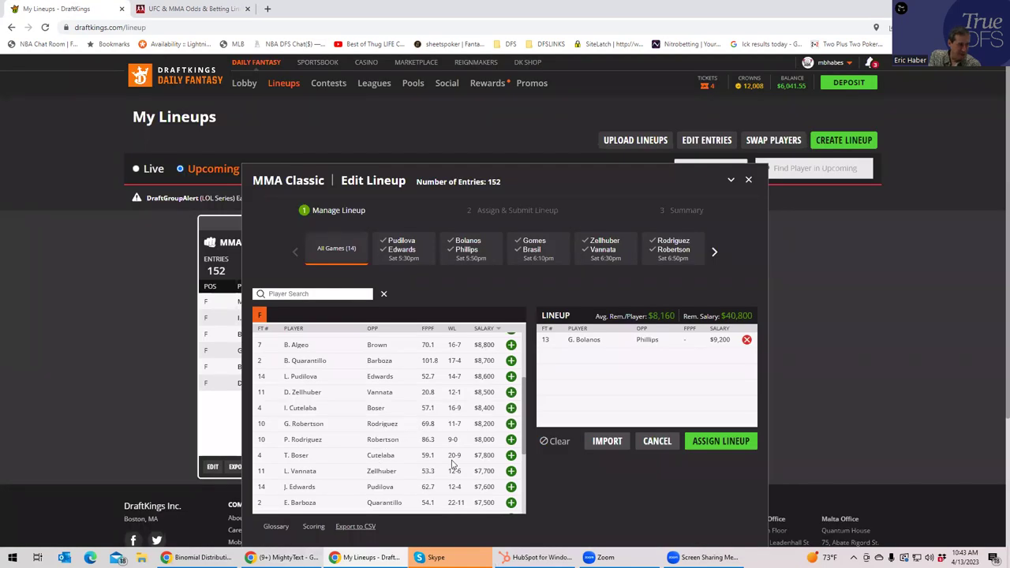
scroll(453, 457, up, 3)
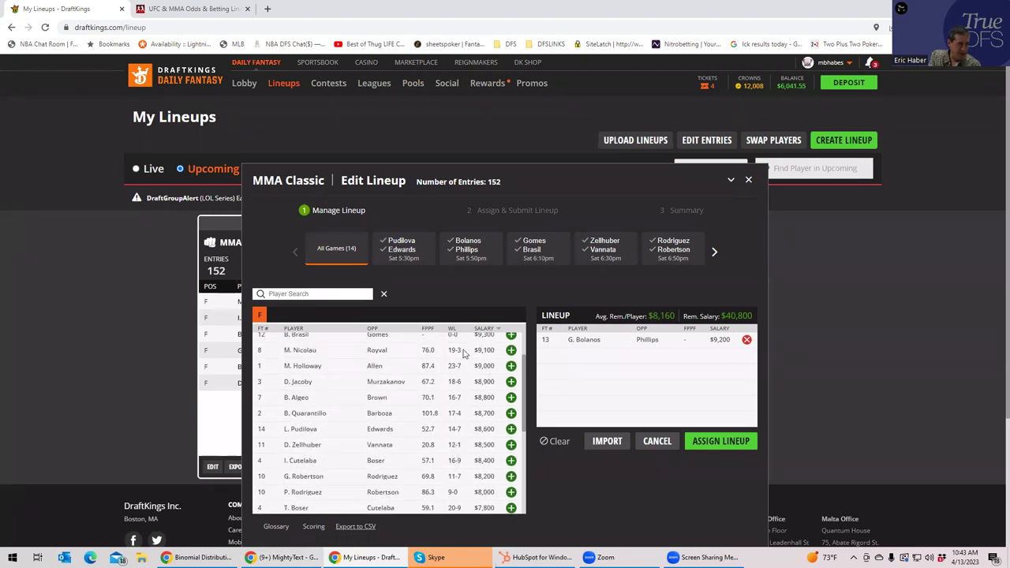
Switch to BestFightOdds, review the Brandon Royval vs. Matheus Nicolau prop odds and collapse them when done
click(211, 10)
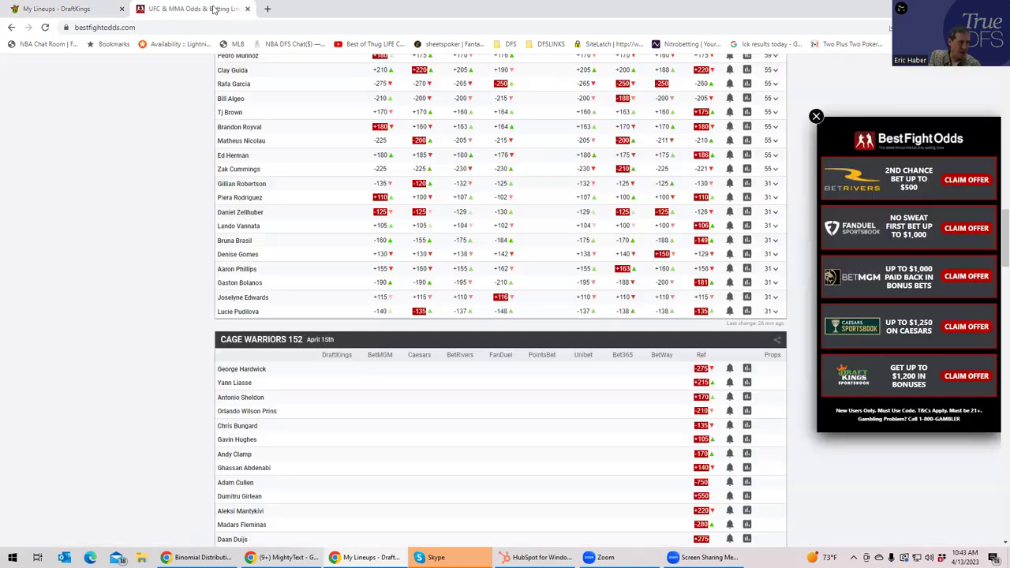
scroll(553, 185, up, 1)
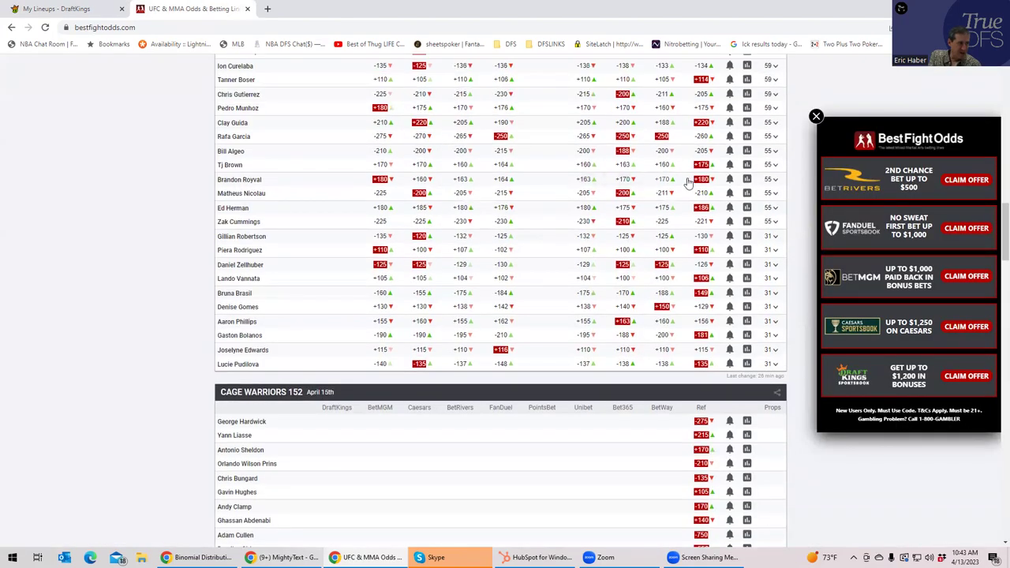
click(772, 193)
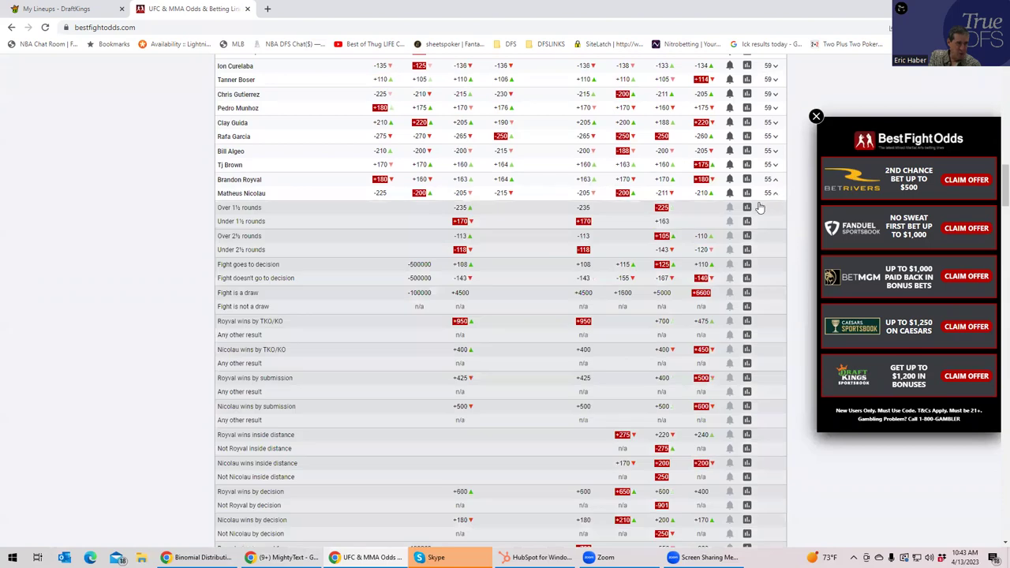
scroll(584, 322, down, 2)
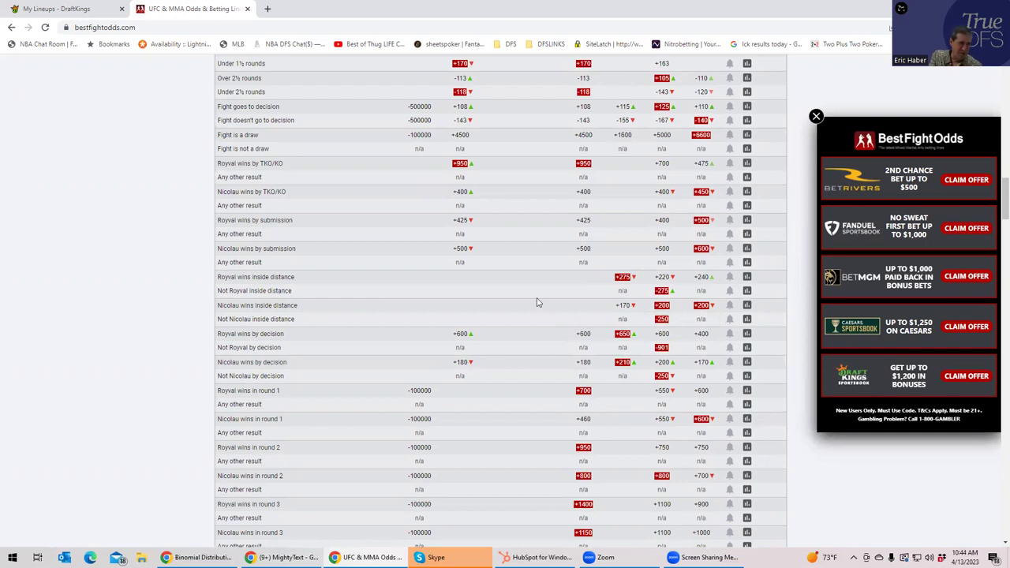
scroll(601, 307, up, 2)
scroll(604, 373, down, 1)
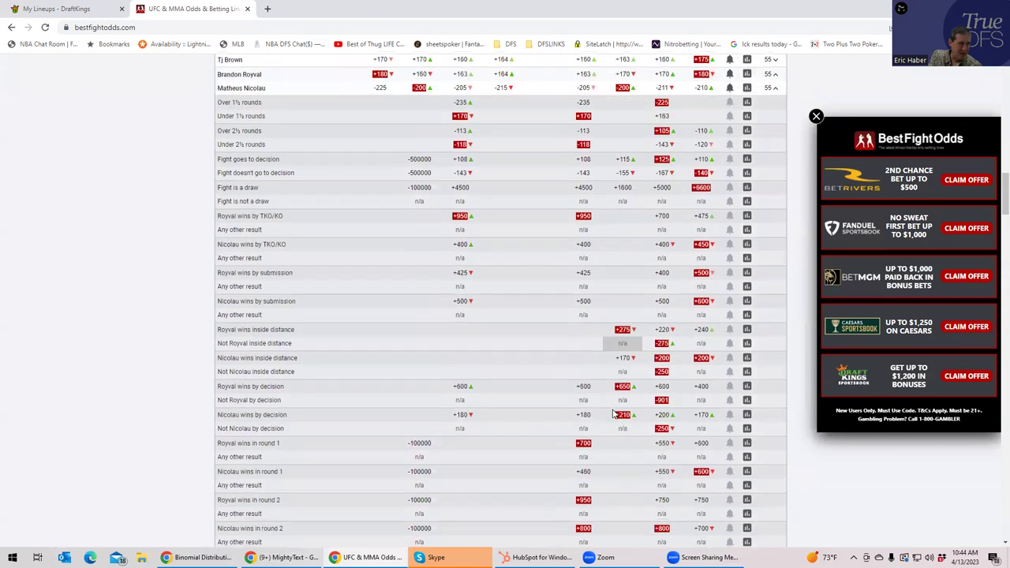
scroll(612, 415, down, 1)
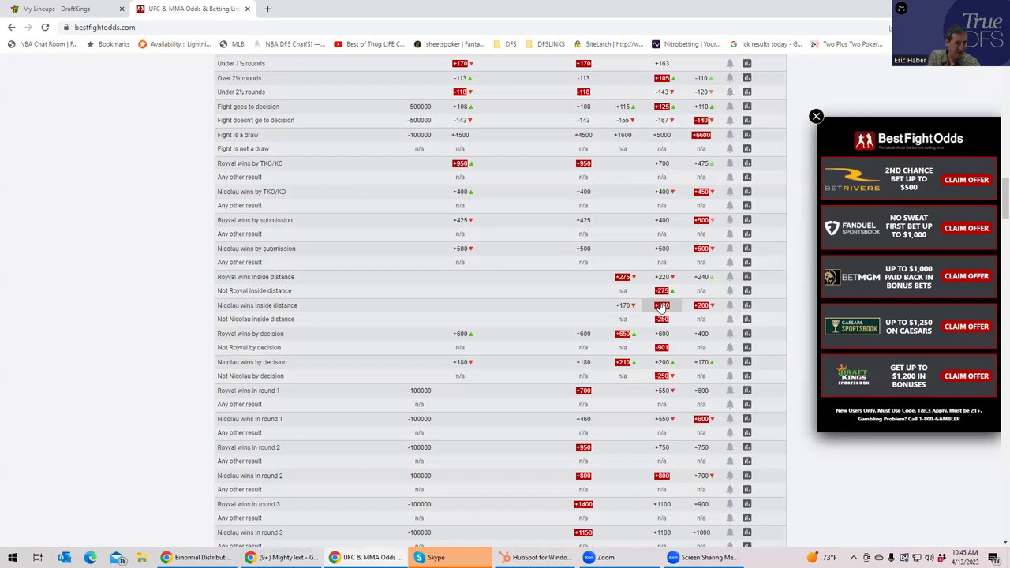
scroll(342, 191, up, 2)
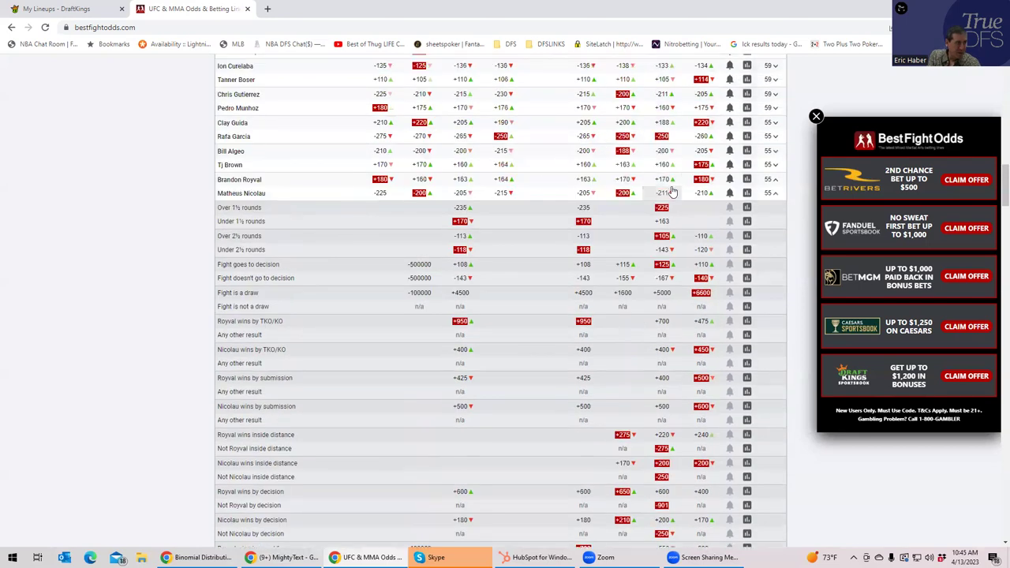
click(773, 194)
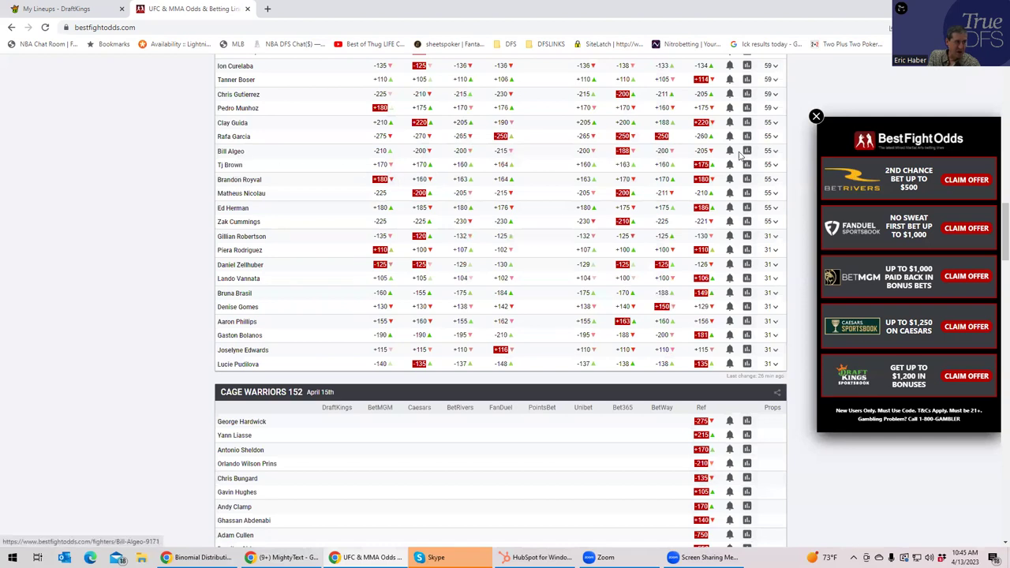
Expand the prop odds for the Bill Algeo vs. TJ Brown fight and examine them
click(775, 167)
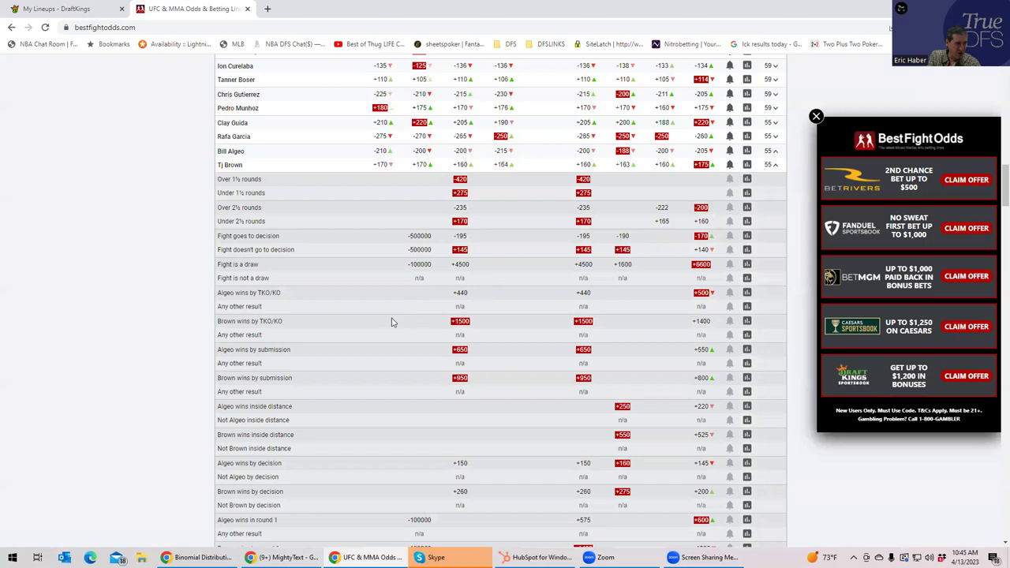
click(773, 162)
click(773, 152)
click(776, 167)
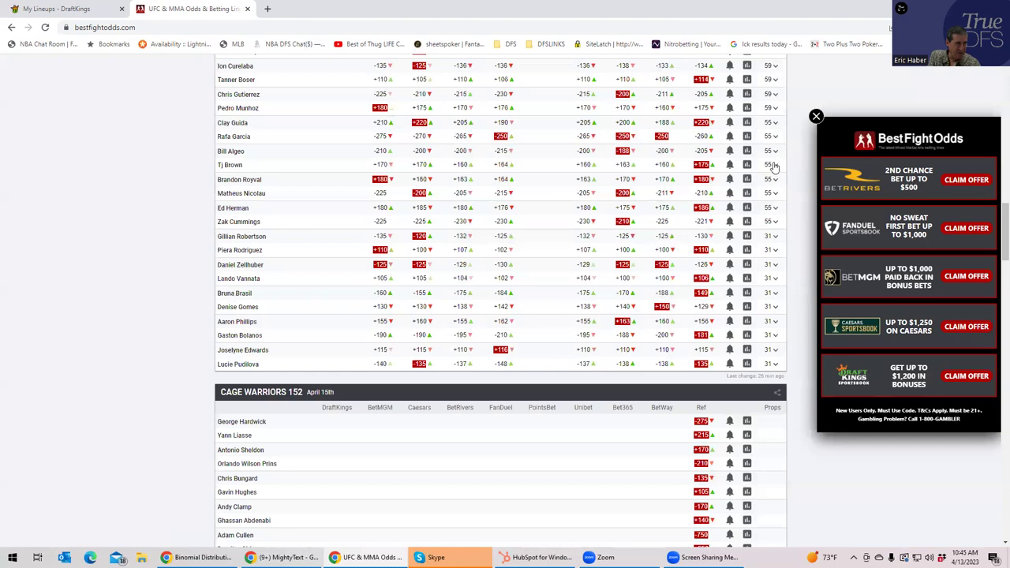
click(777, 167)
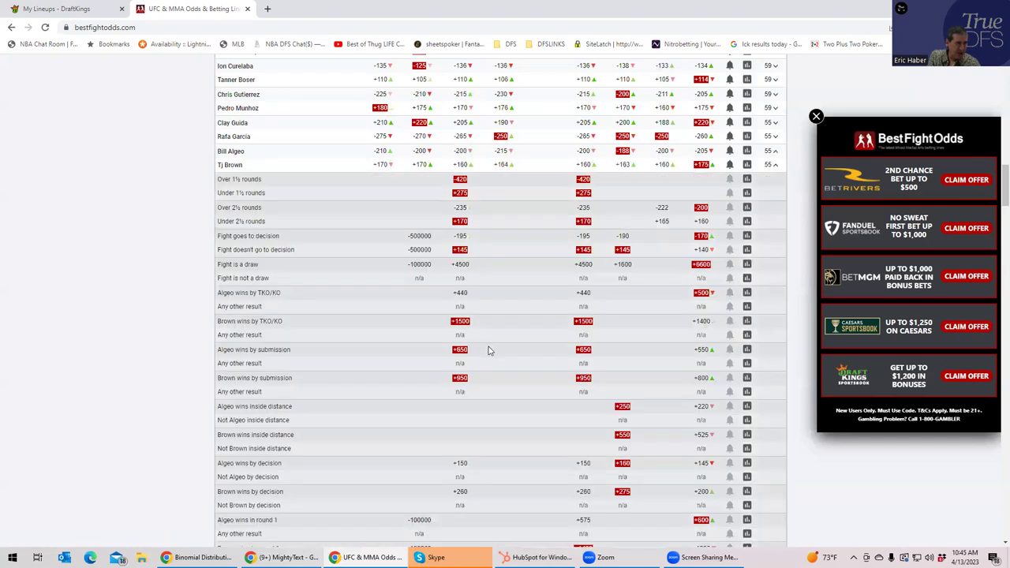
Compare the Algeo and Brown salaries in DraftKings with their BestFightOdds props, collapsing the props when done
click(68, 12)
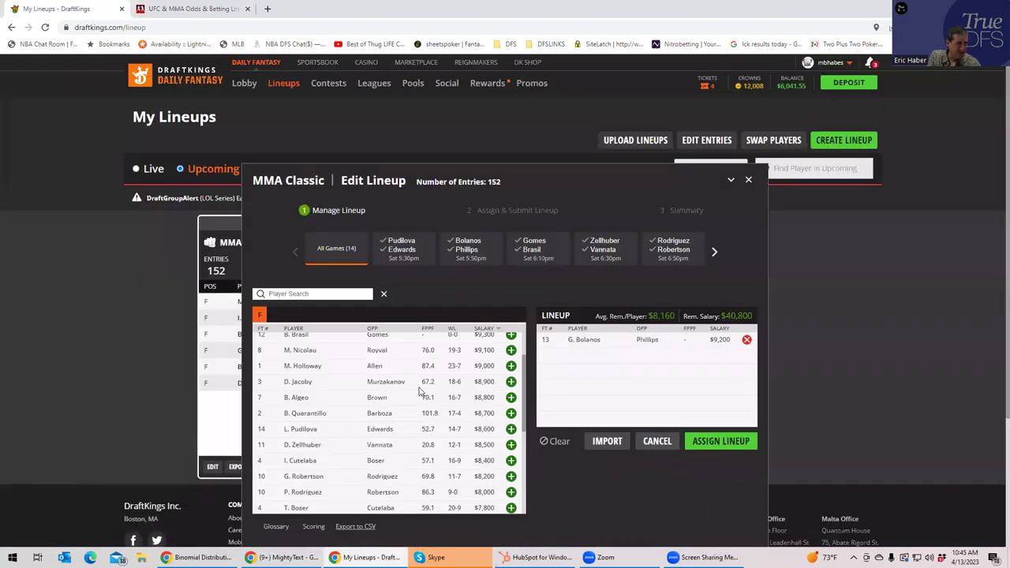
click(218, 9)
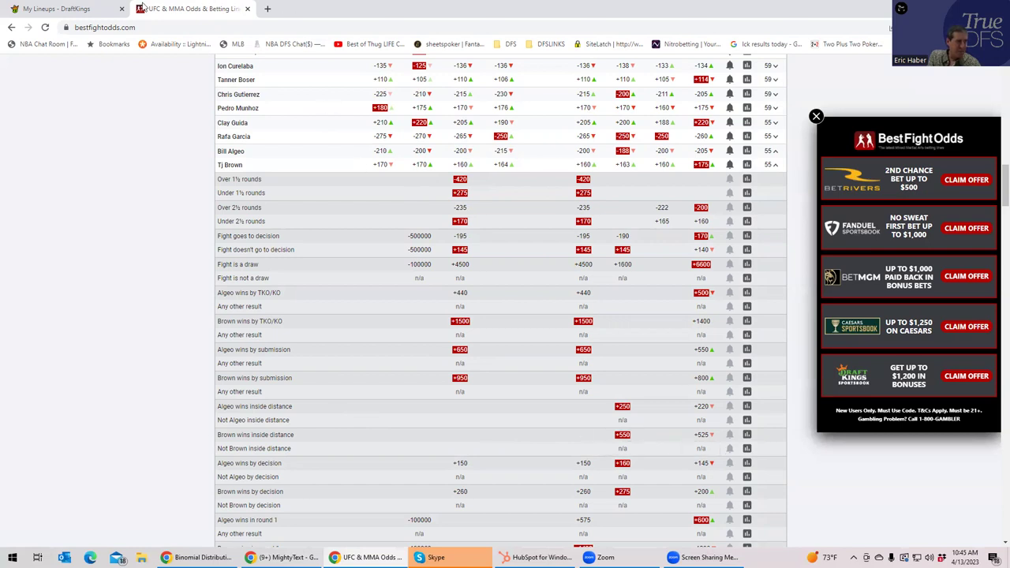
click(91, 8)
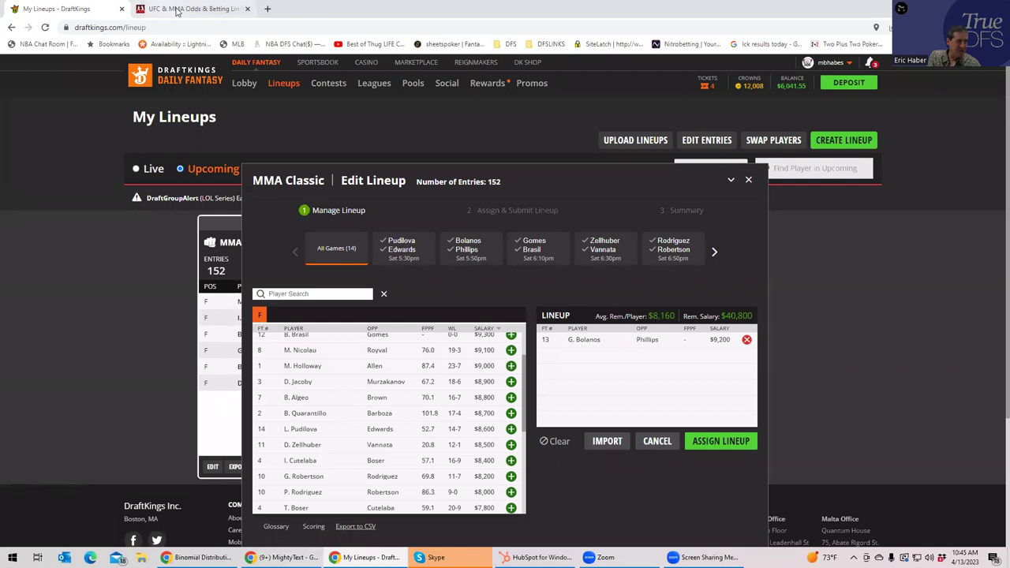
click(190, 9)
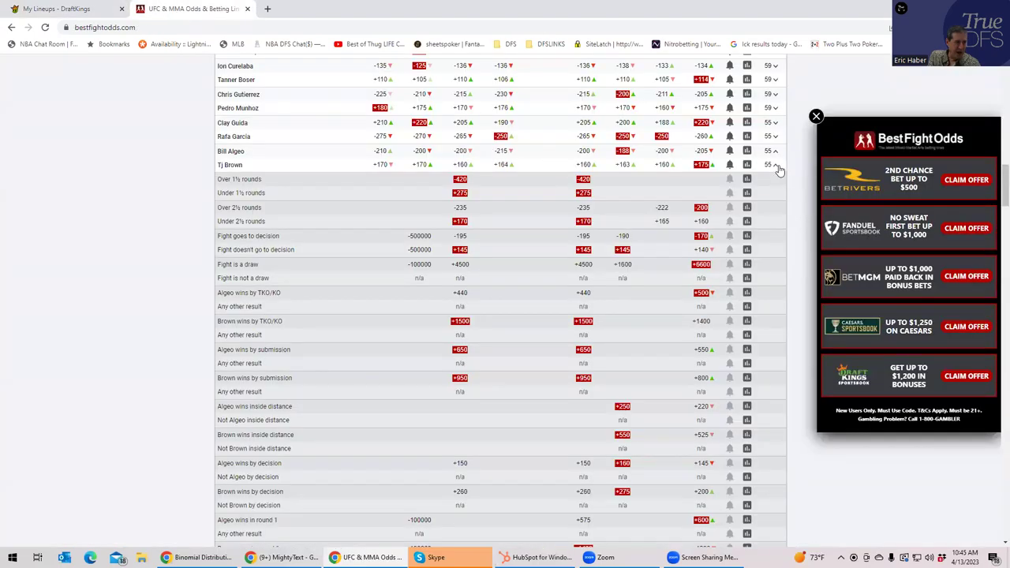
click(776, 165)
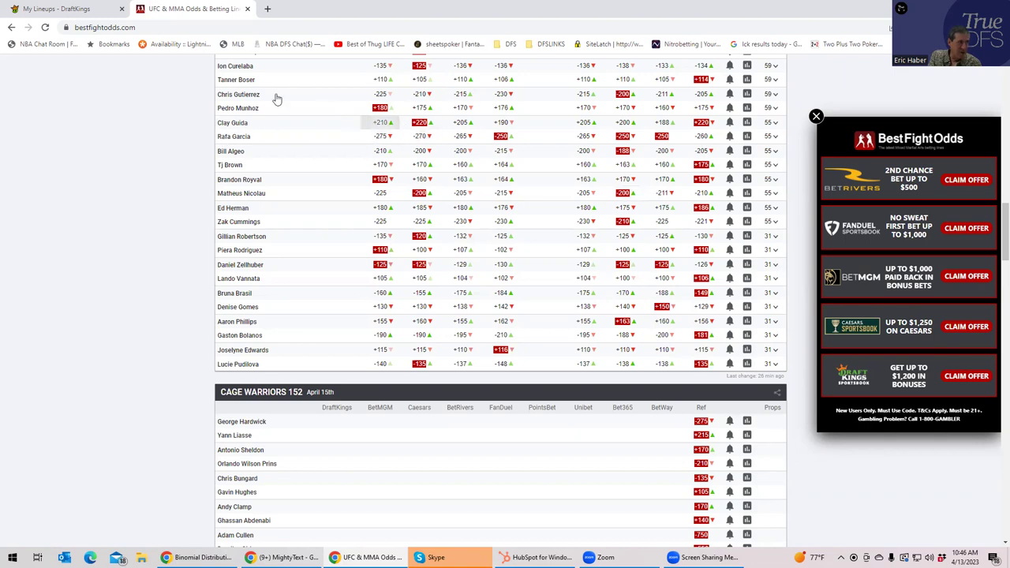
Check the highest salaries in DraftKings, and review and collapse the Clay Guida vs. Rafa Garcia prop odds on BestFightOdds
click(64, 9)
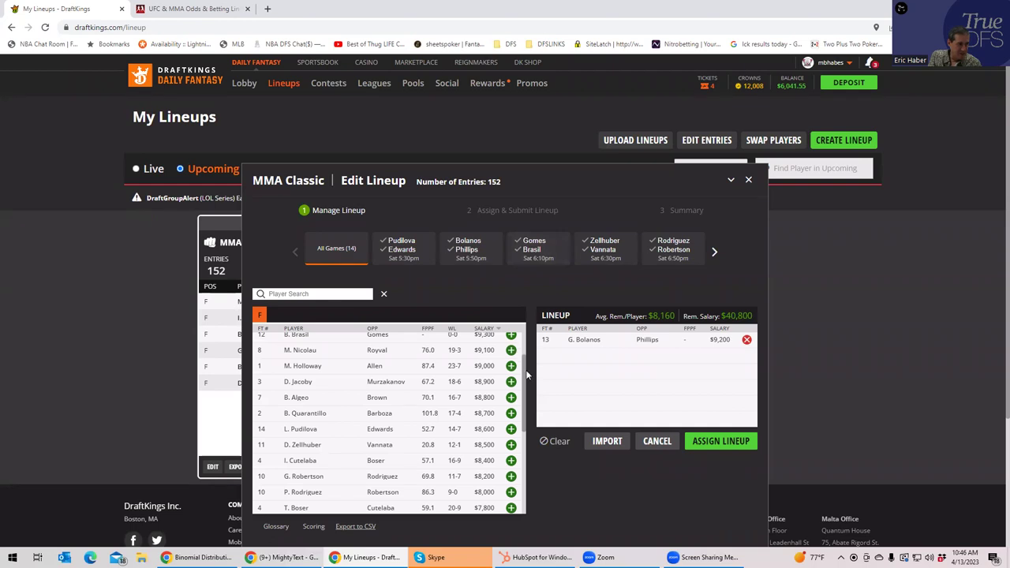
scroll(525, 351, up, 2)
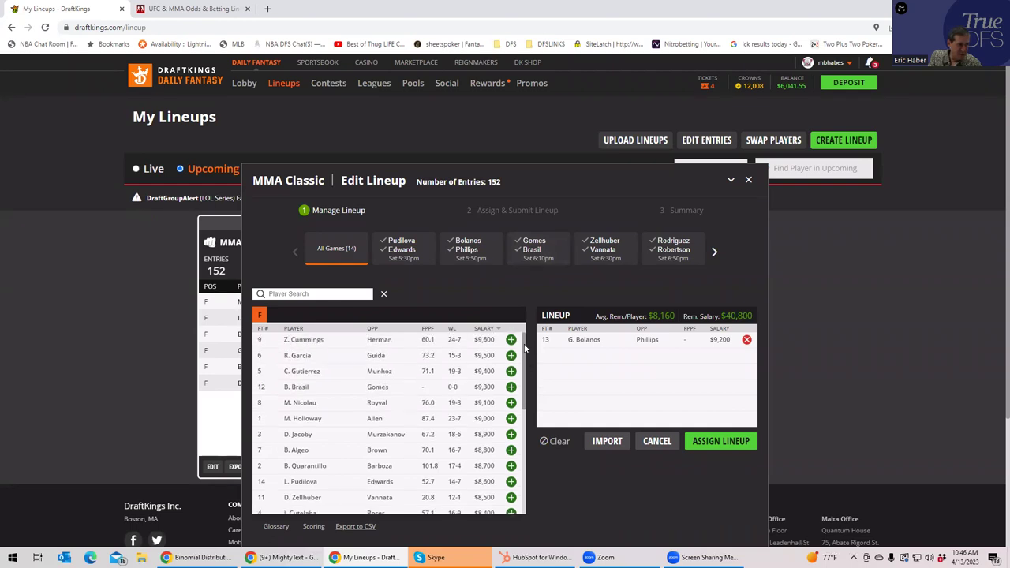
click(194, 9)
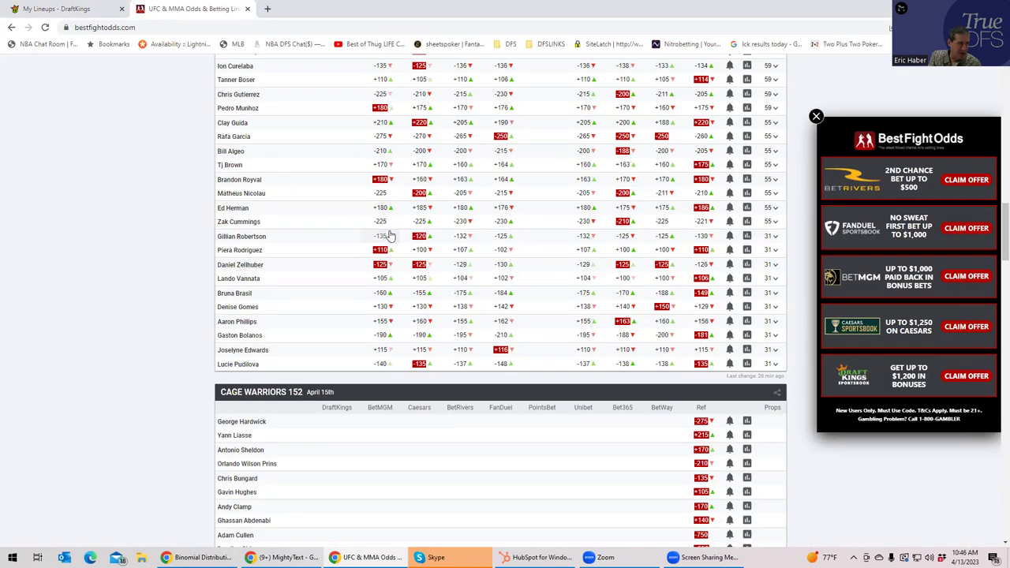
scroll(392, 234, up, 1)
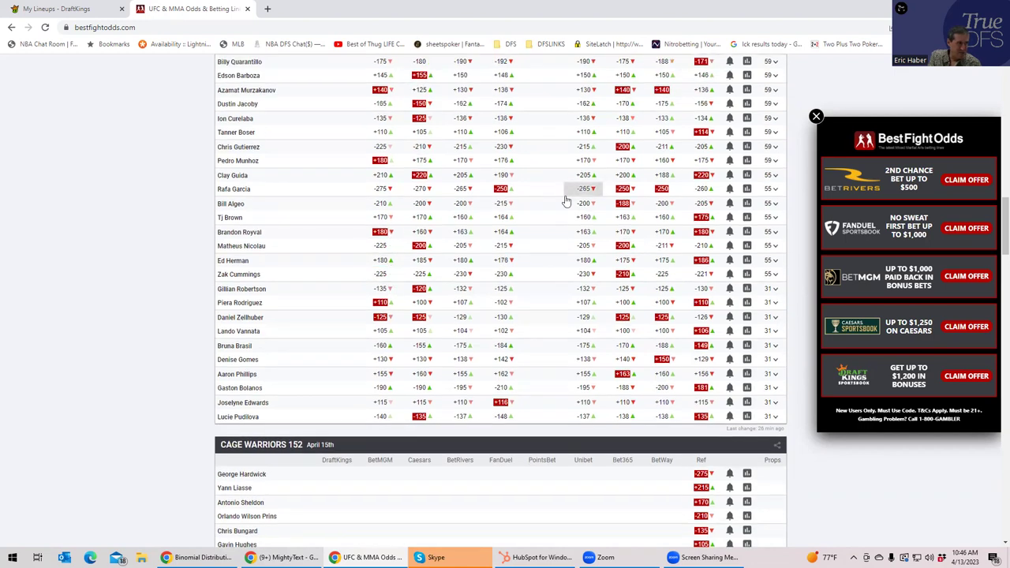
click(775, 191)
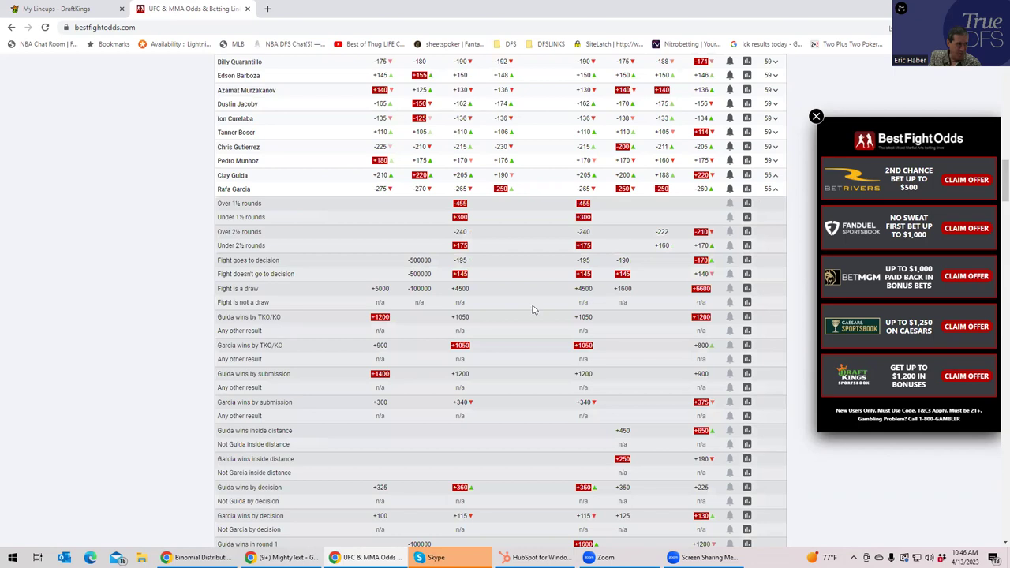
scroll(456, 343, down, 4)
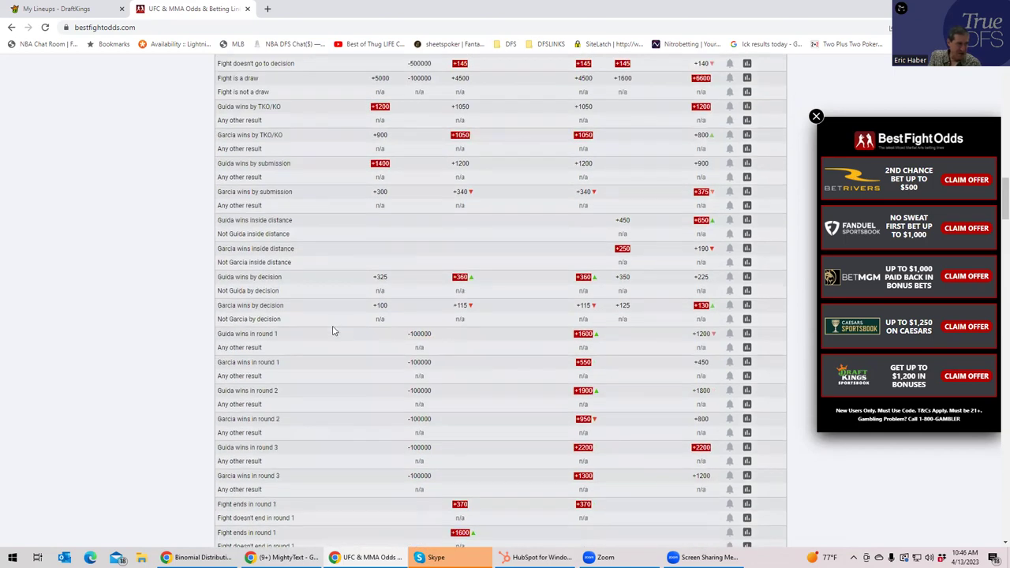
scroll(755, 221, up, 5)
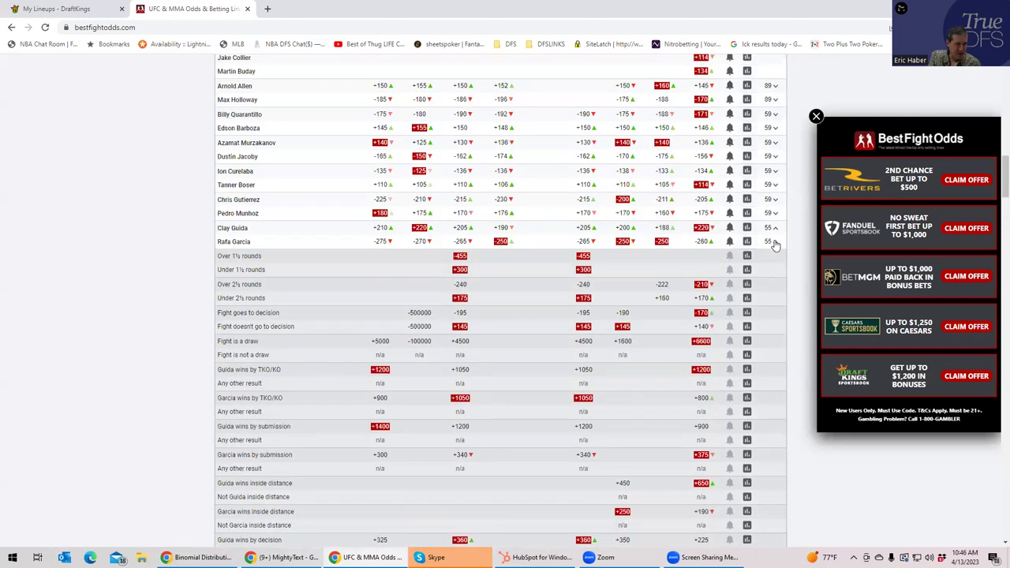
click(774, 243)
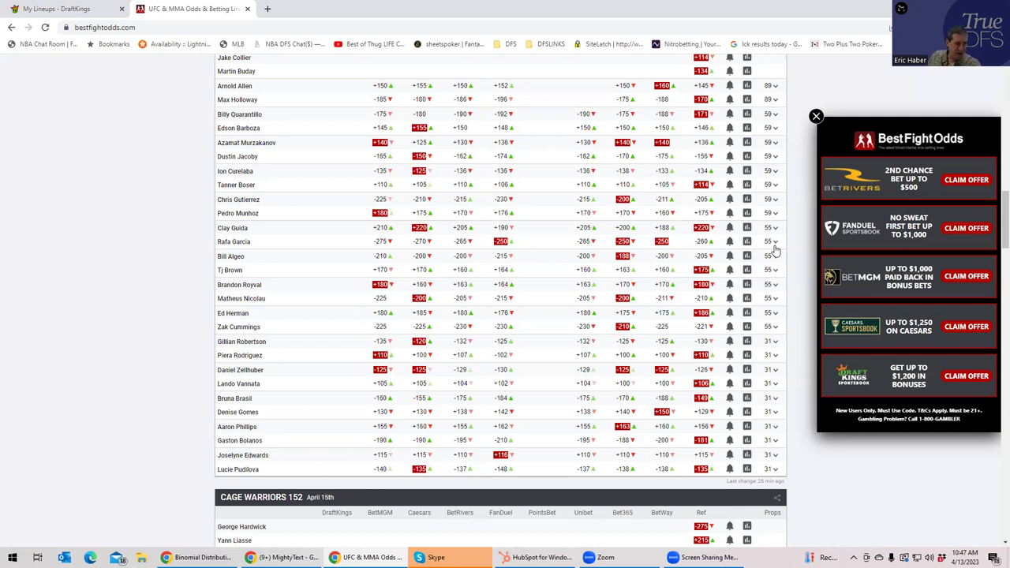
Look through the DraftKings salaries down to the cheapest fighters, and close and reopen the MMA Classic lineup editor
click(40, 10)
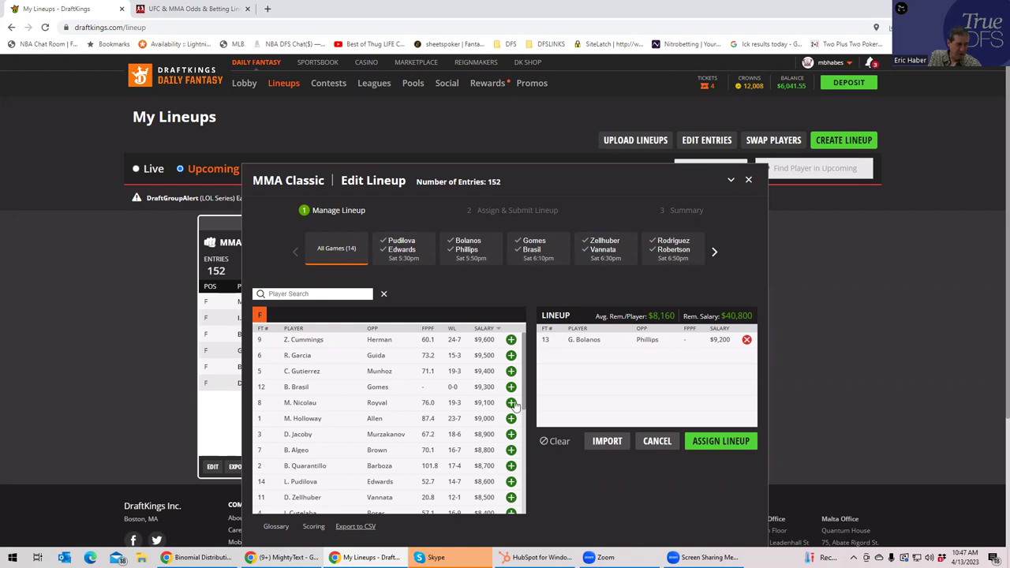
scroll(520, 399, down, 3)
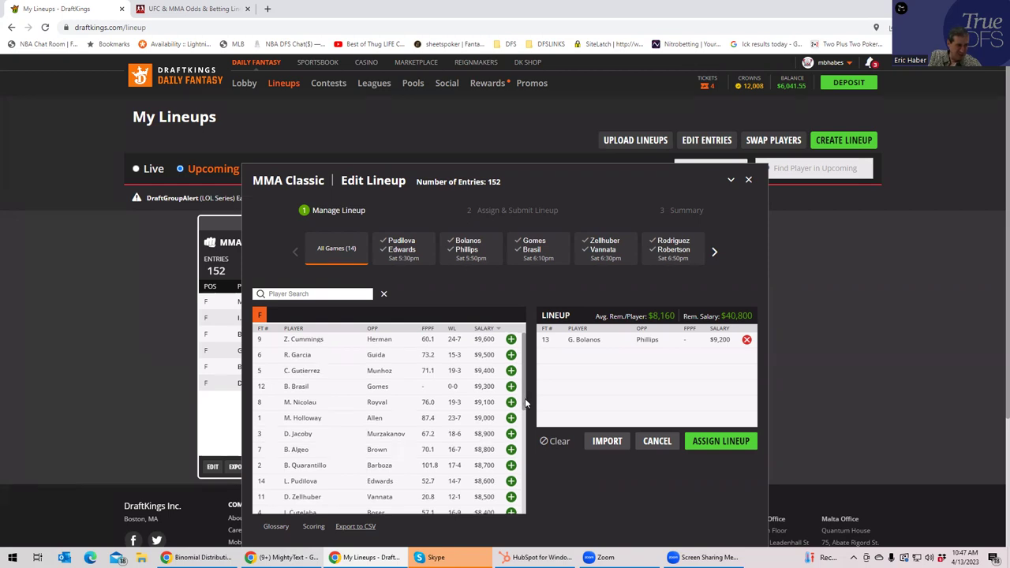
scroll(513, 493, down, 2)
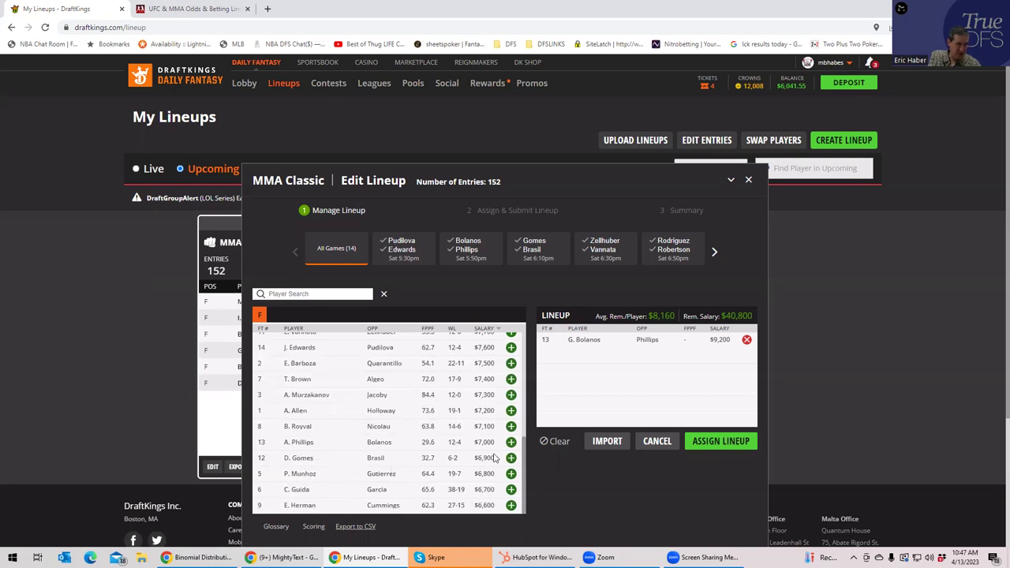
click(747, 179)
click(212, 467)
Examine the moneyline odds across the whole Holloway vs. Allen card on BestFightOdds
click(189, 9)
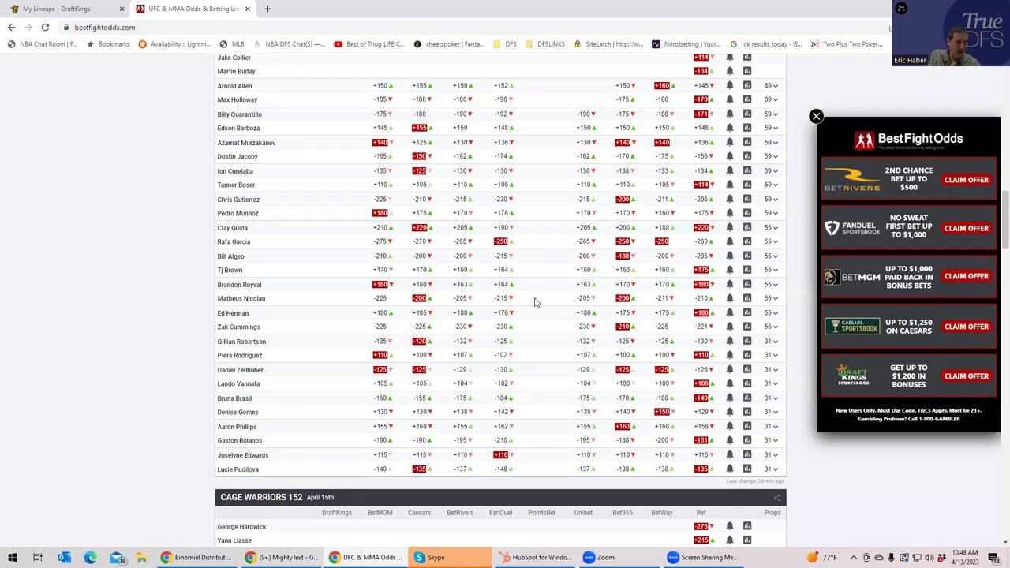
scroll(474, 174, up, 1)
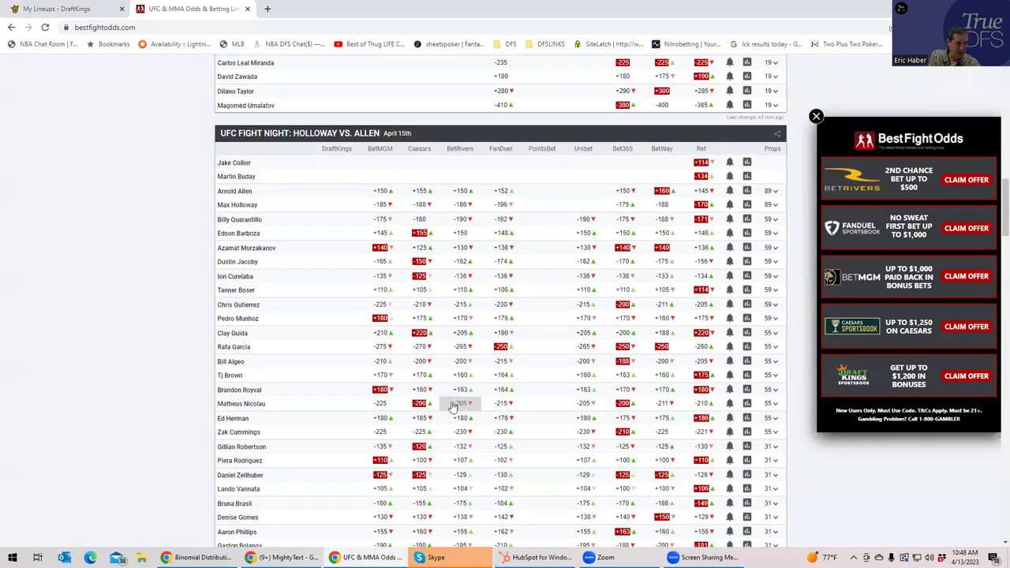
scroll(453, 411, down, 1)
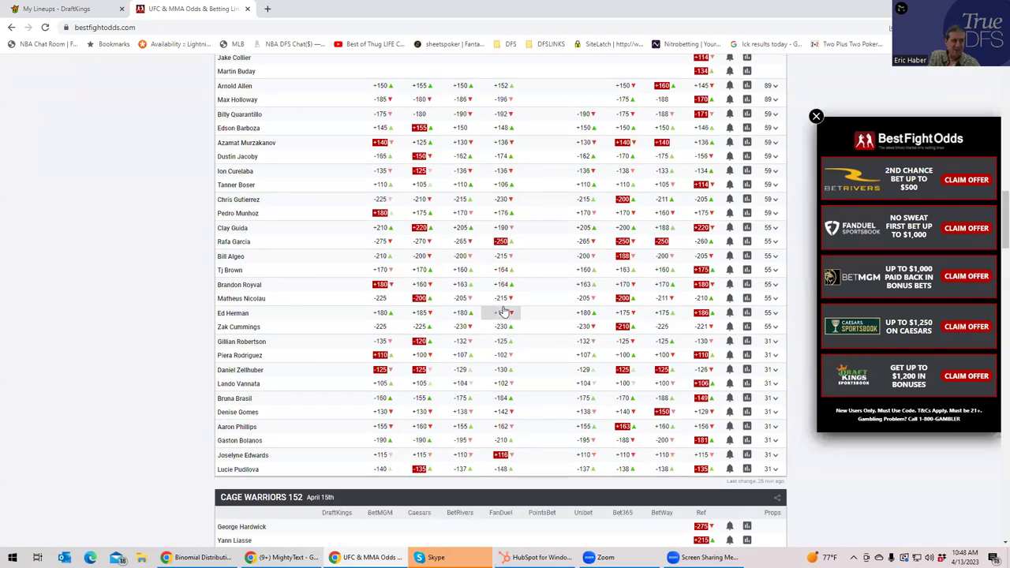
scroll(500, 224, up, 1)
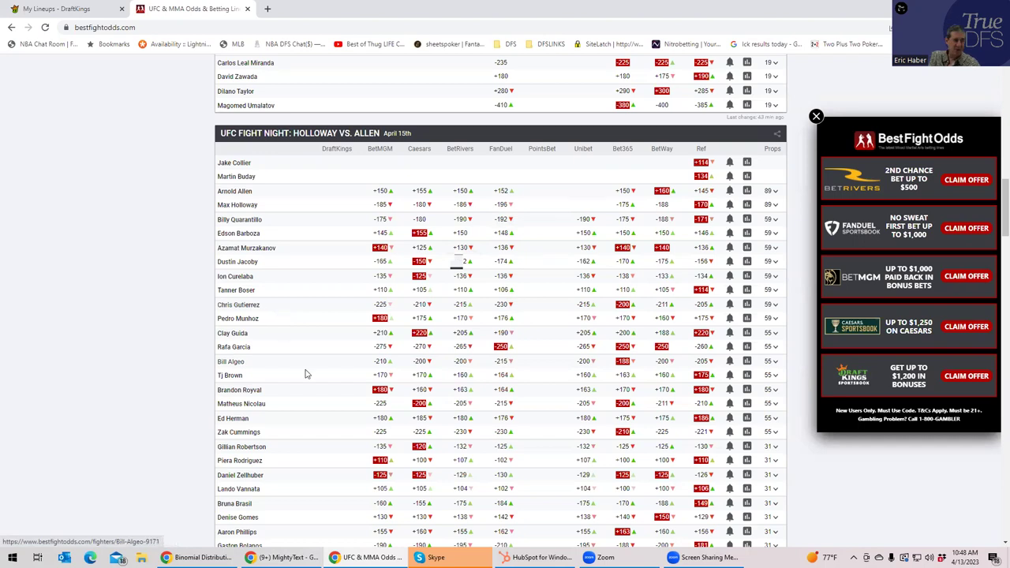
scroll(315, 390, down, 2)
scroll(316, 399, down, 1)
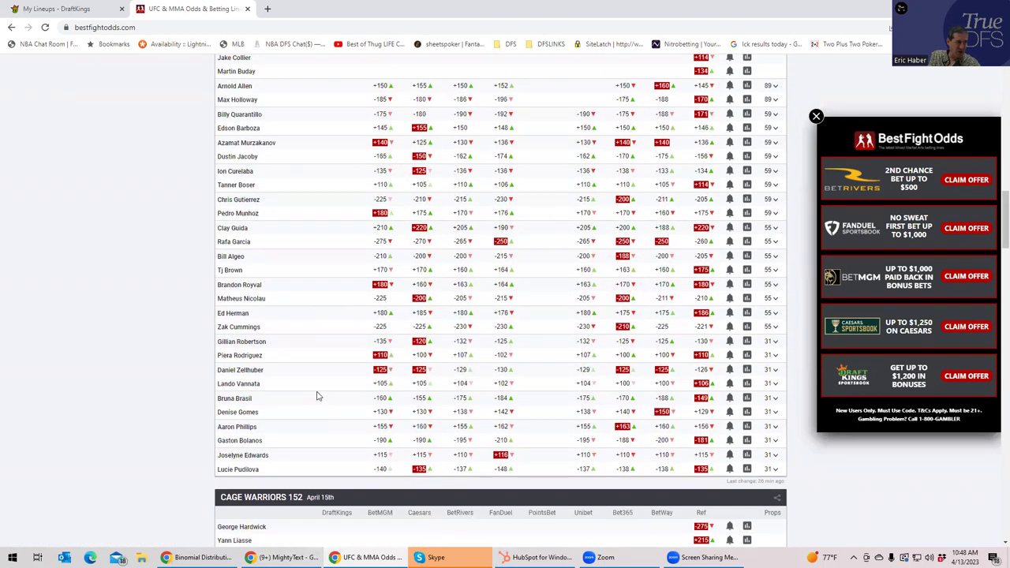
Review the moneyline odds of the whole Holloway vs. Allen card on BestFightOdds, from Jake Collier to Lucie Pudilova
scroll(316, 394, up, 3)
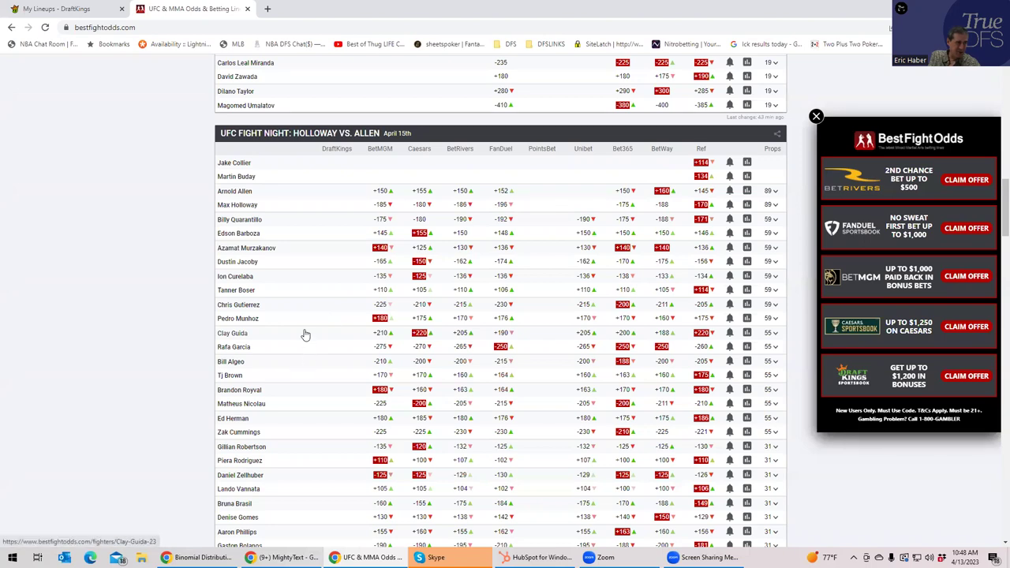
scroll(299, 430, down, 1)
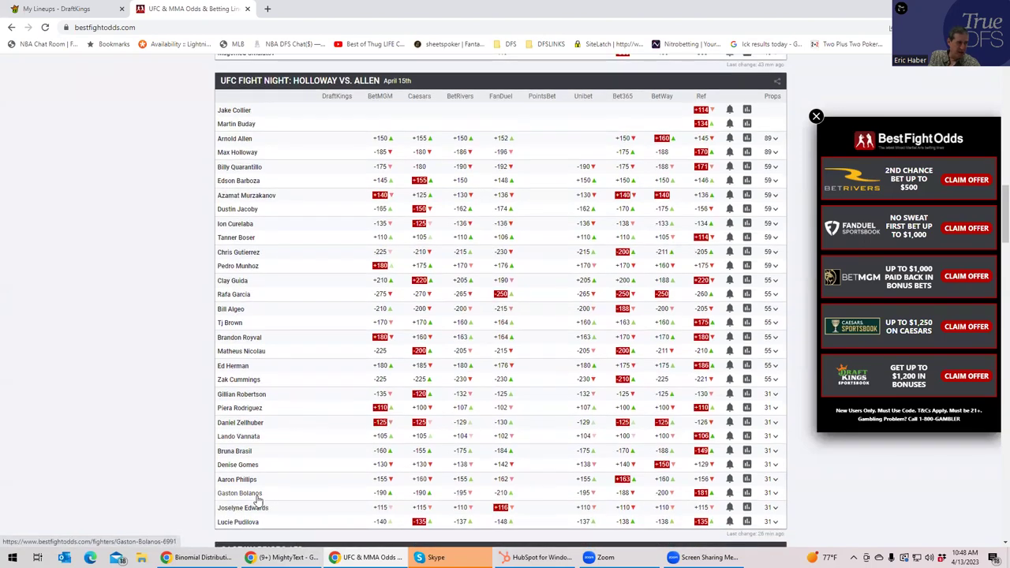
scroll(314, 447, up, 2)
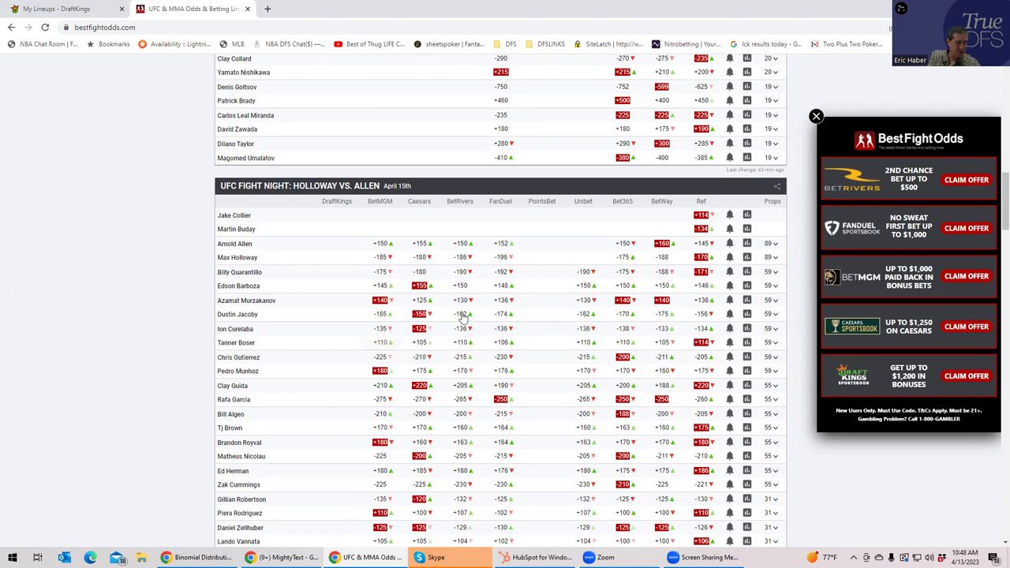
click(68, 11)
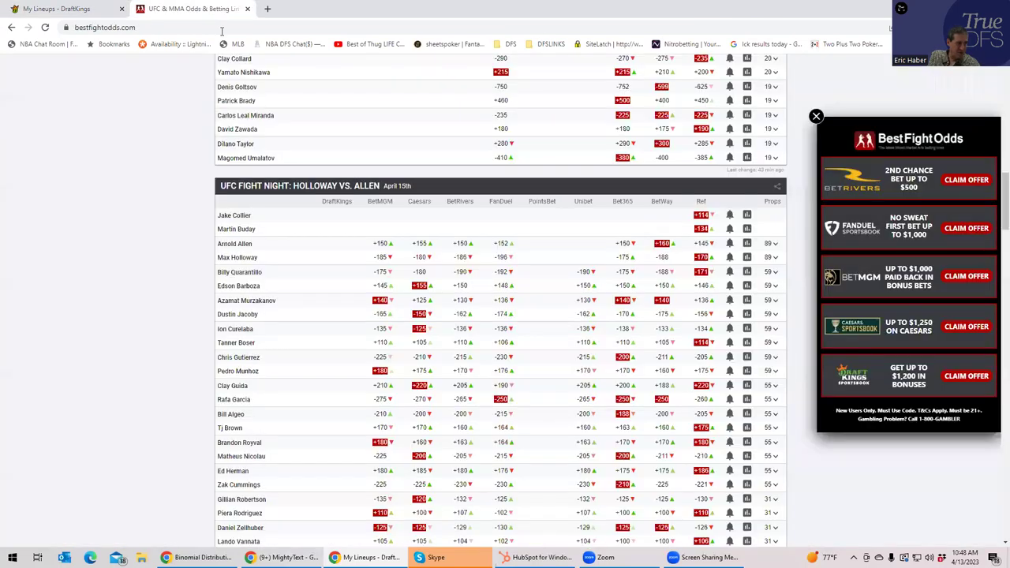
click(222, 9)
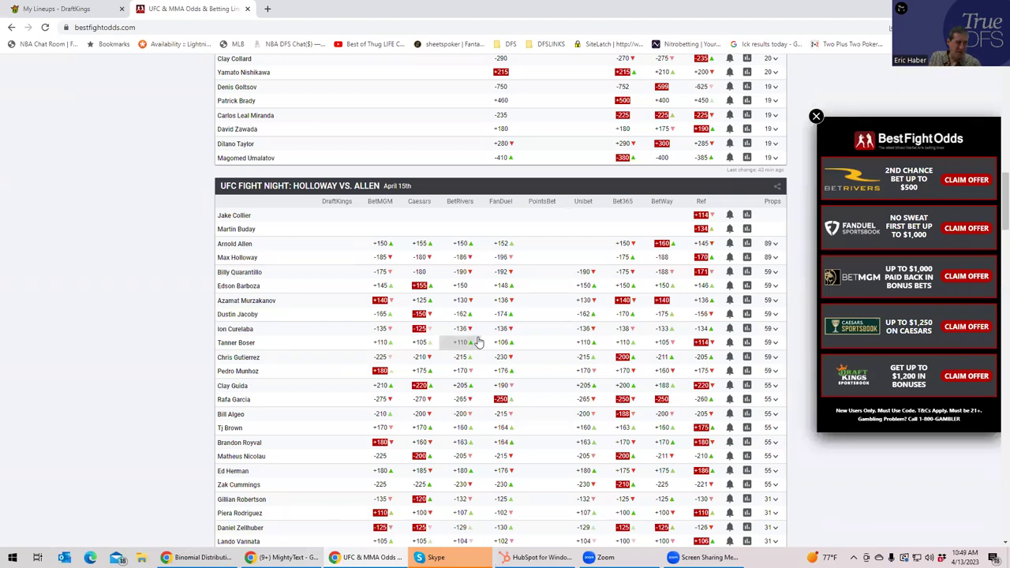
Compare the Chris Gutierrez vs. Pedro Munhoz props with the DraftKings fighters sorted from lowest salary, and collapse the props when done
click(778, 361)
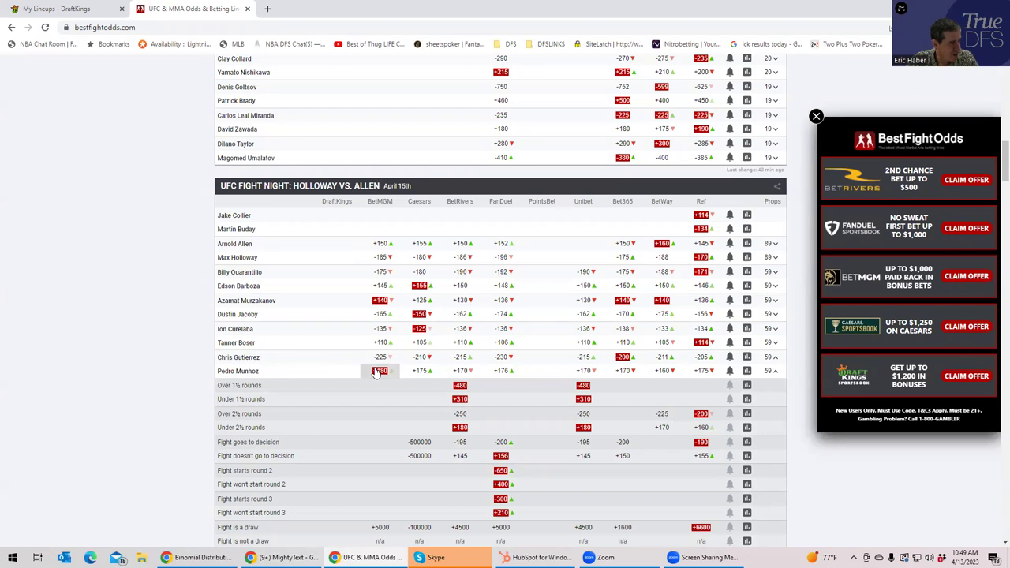
click(92, 15)
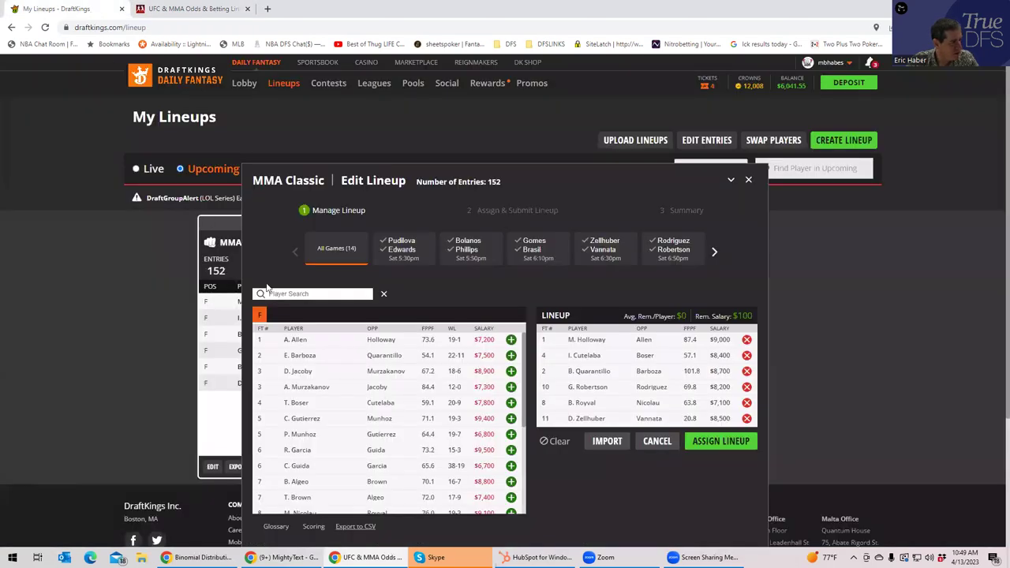
drag(525, 411, 516, 510)
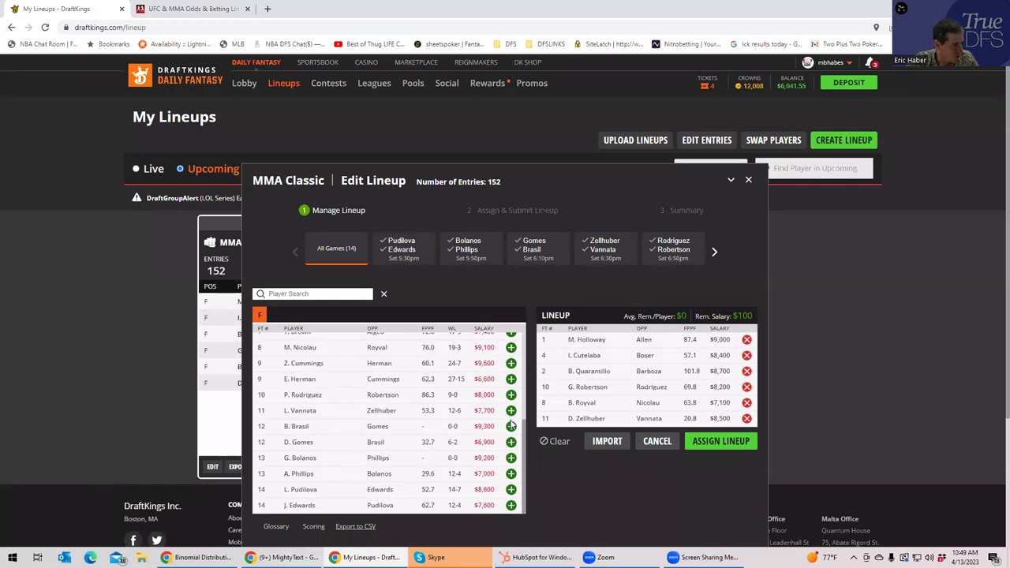
click(480, 332)
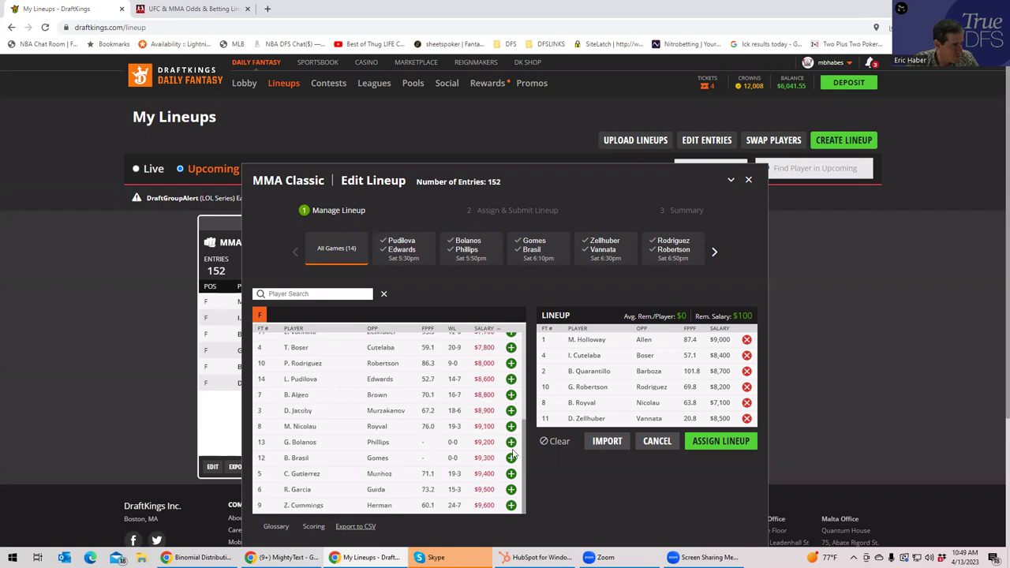
drag(523, 453, 523, 319)
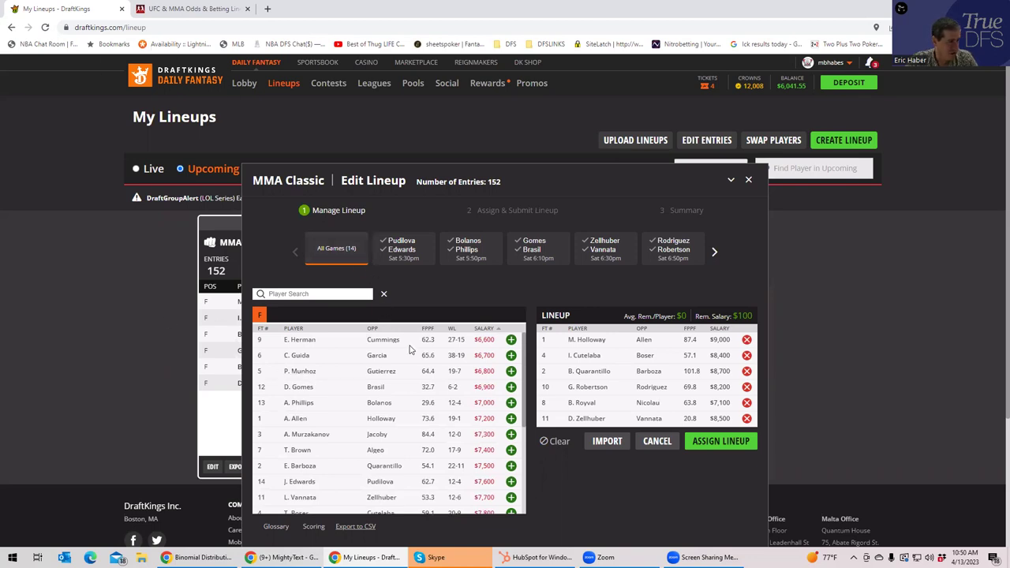
click(200, 11)
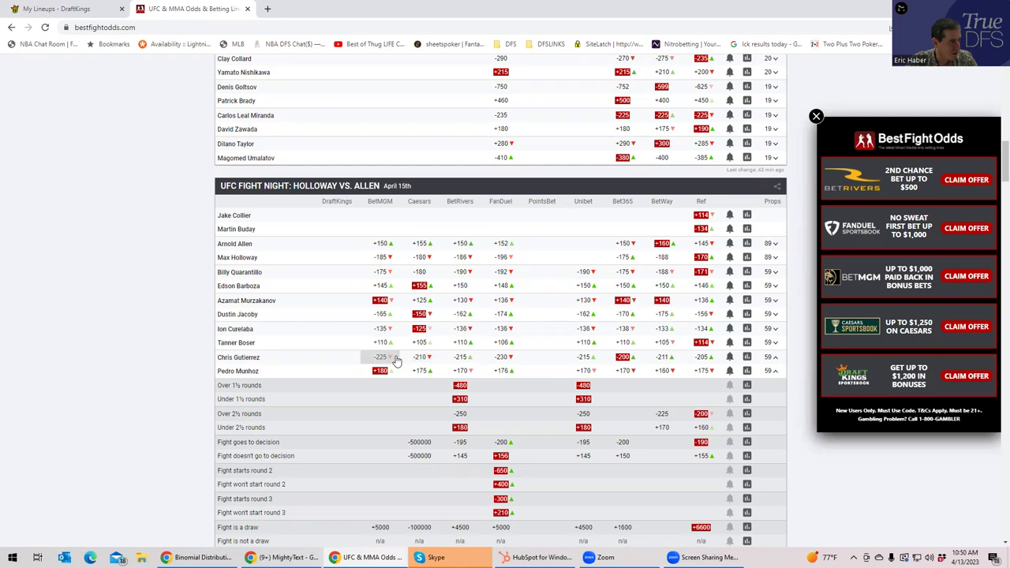
click(776, 372)
Expand the Ion Curelaba vs. Tanner Boser props on BestFightOdds and review them down to the inside-distance and decision odds
click(775, 345)
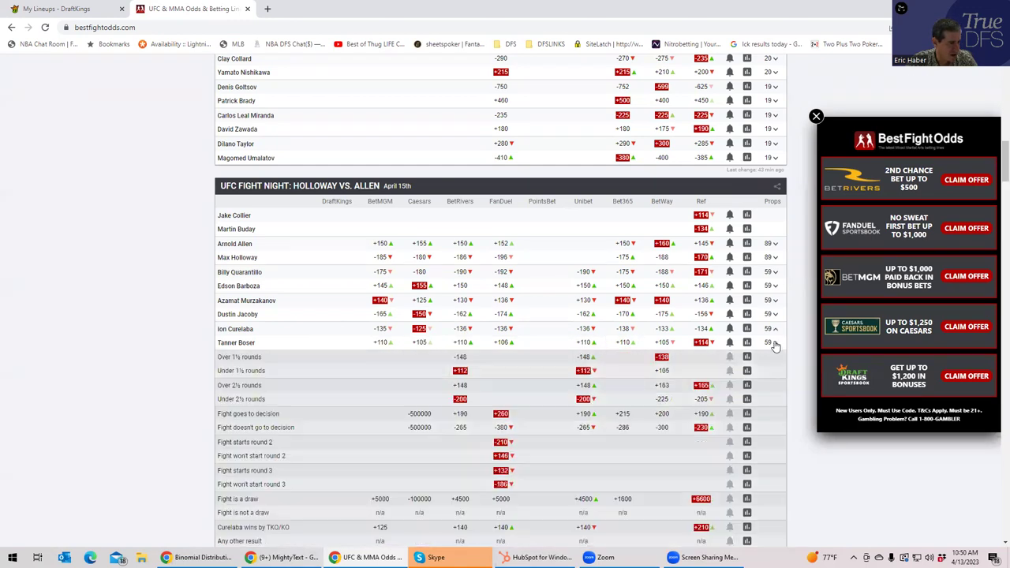
scroll(499, 420, down, 2)
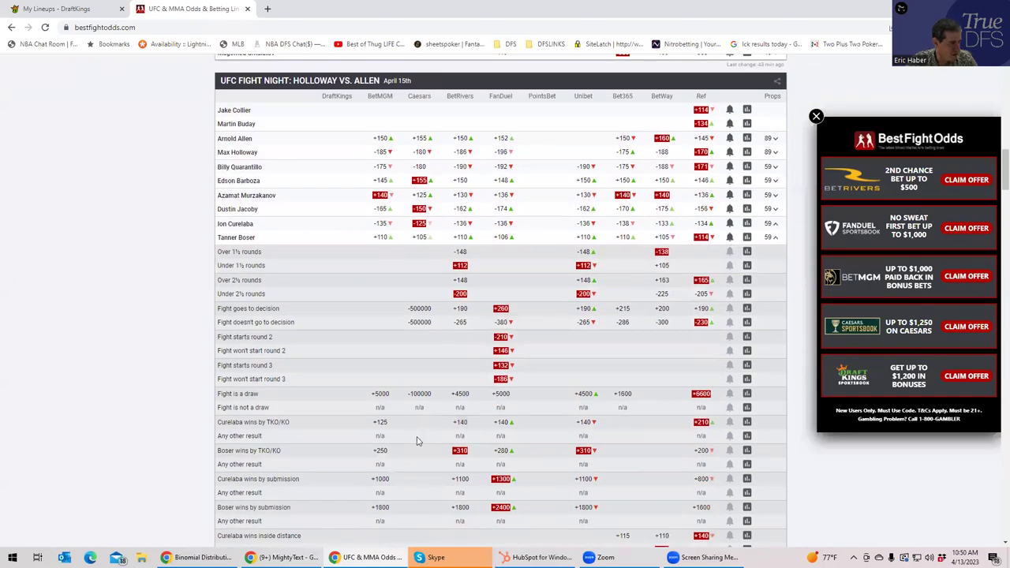
scroll(418, 440, down, 1)
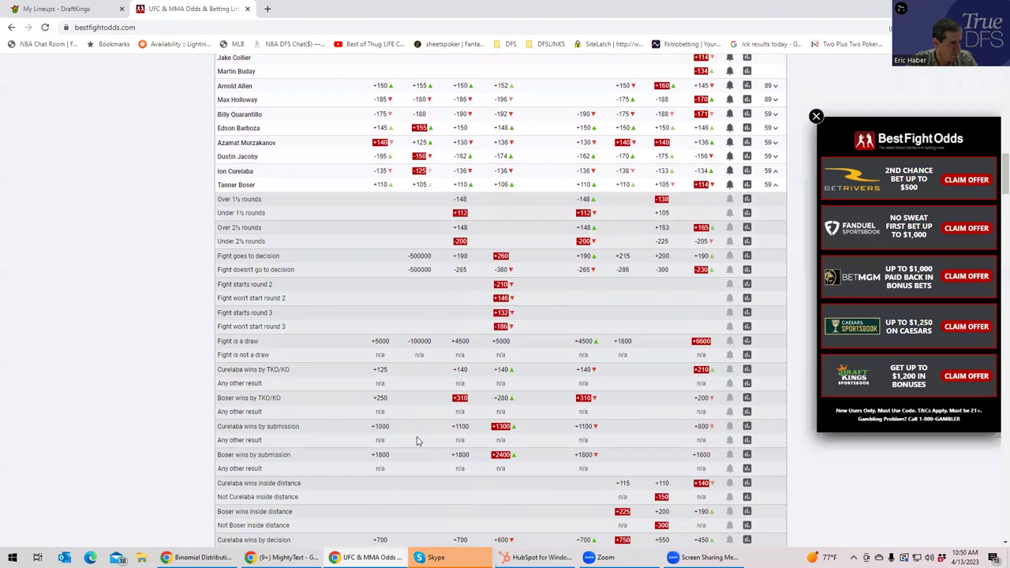
scroll(474, 462, down, 1)
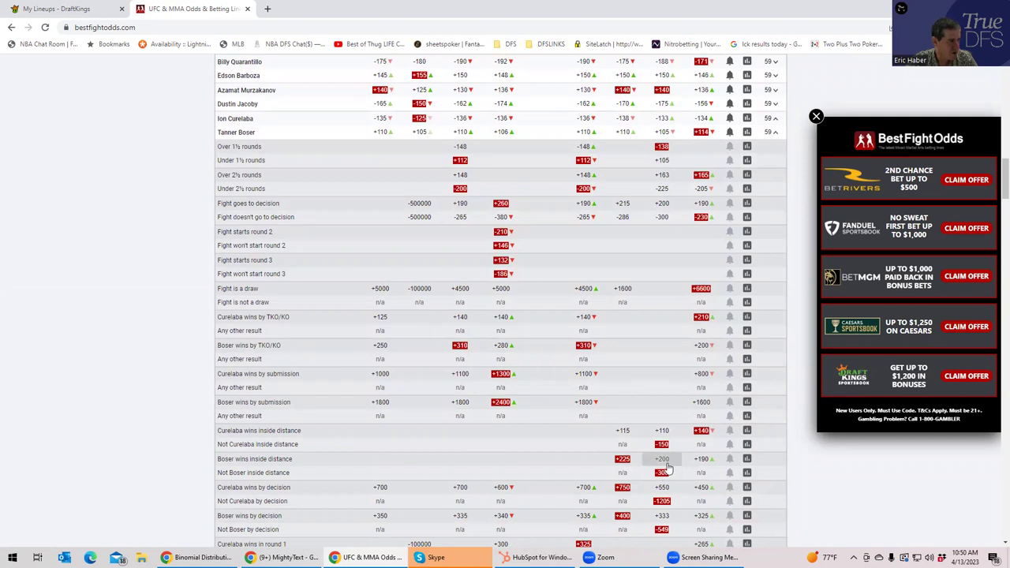
Check Tanner Boser's salary in the DraftKings fighter list, and collapse the Curelaba vs. Boser props on BestFightOdds
click(78, 10)
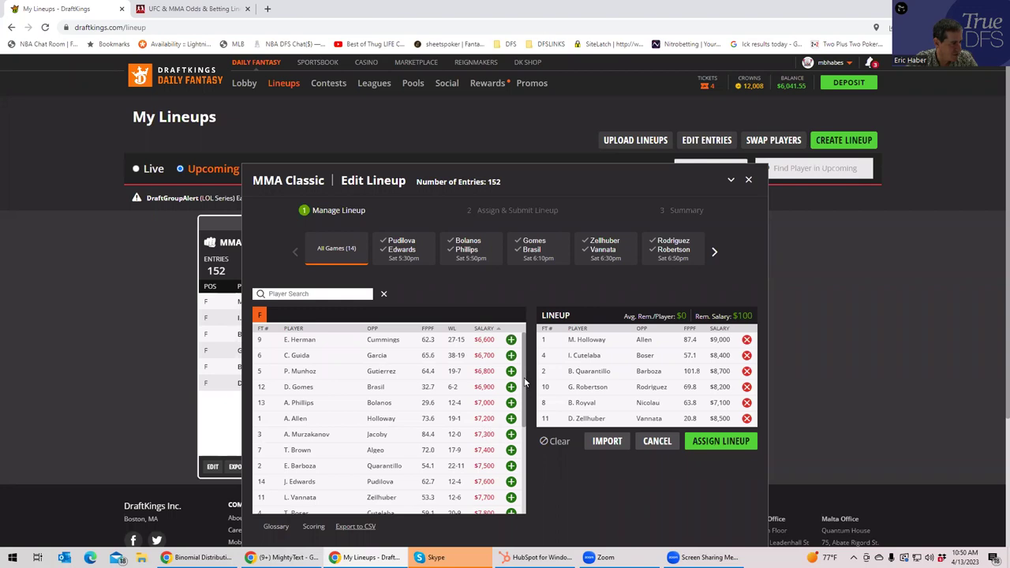
drag(523, 386, 513, 459)
scroll(513, 459, up, 1)
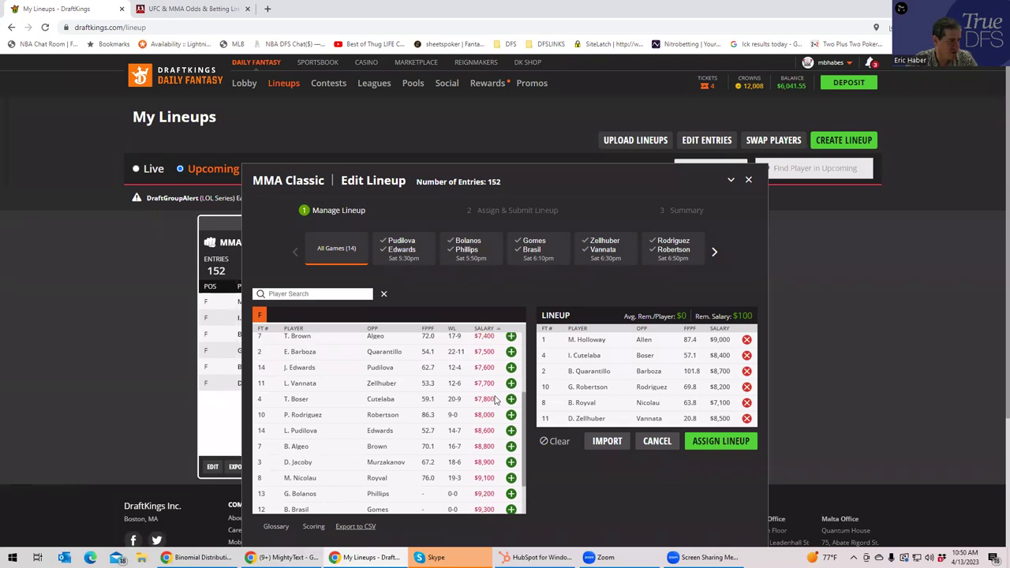
click(198, 11)
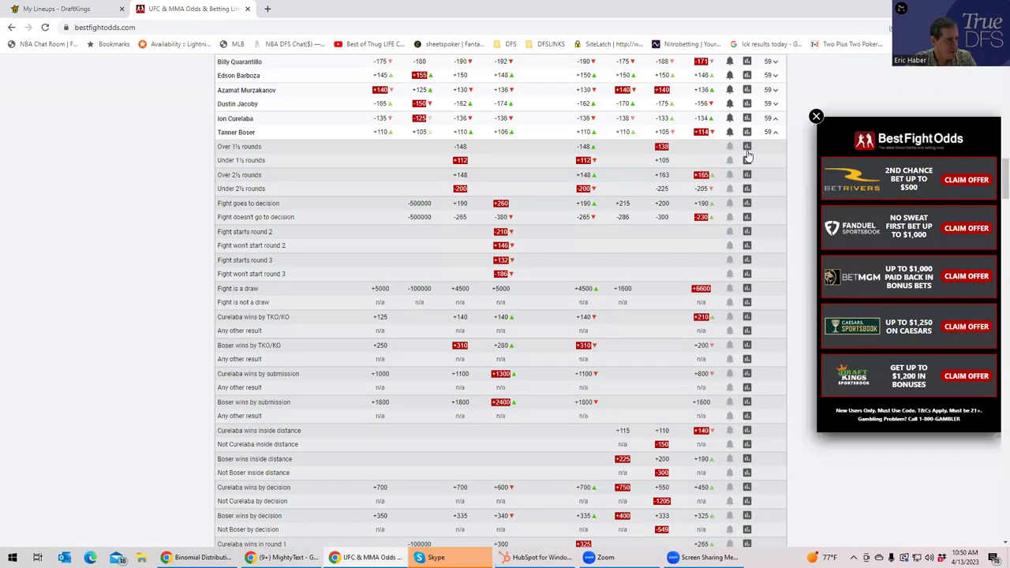
click(775, 133)
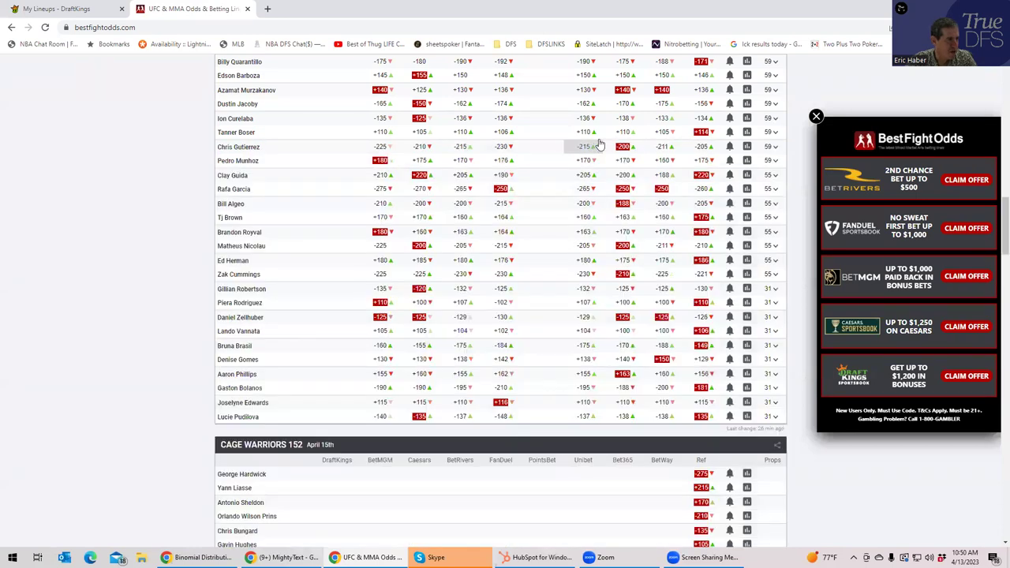
Reopen the Curelaba vs. Boser props to re-examine both fighters' inside-distance odds, collapsing them after each look
click(775, 120)
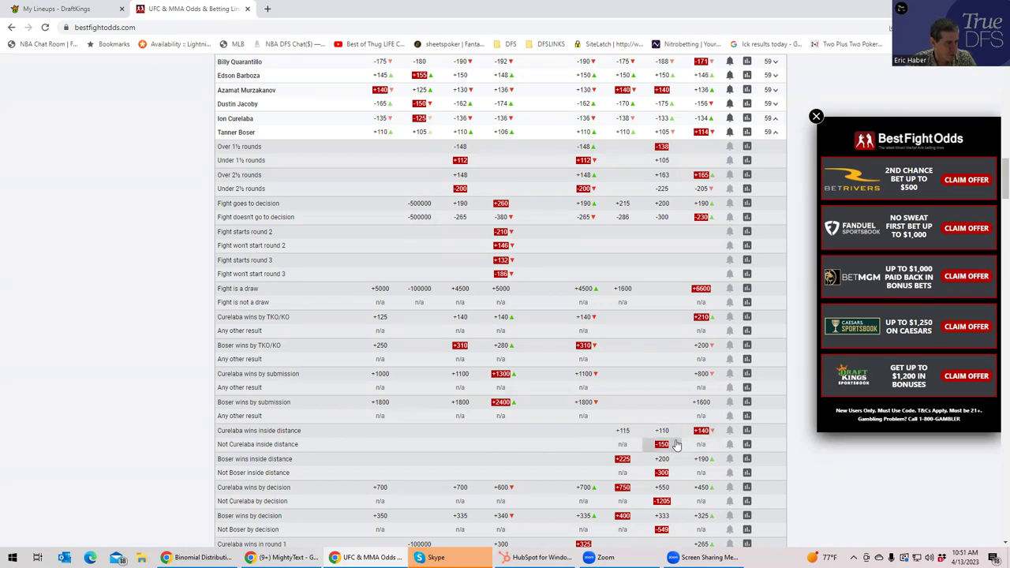
click(773, 133)
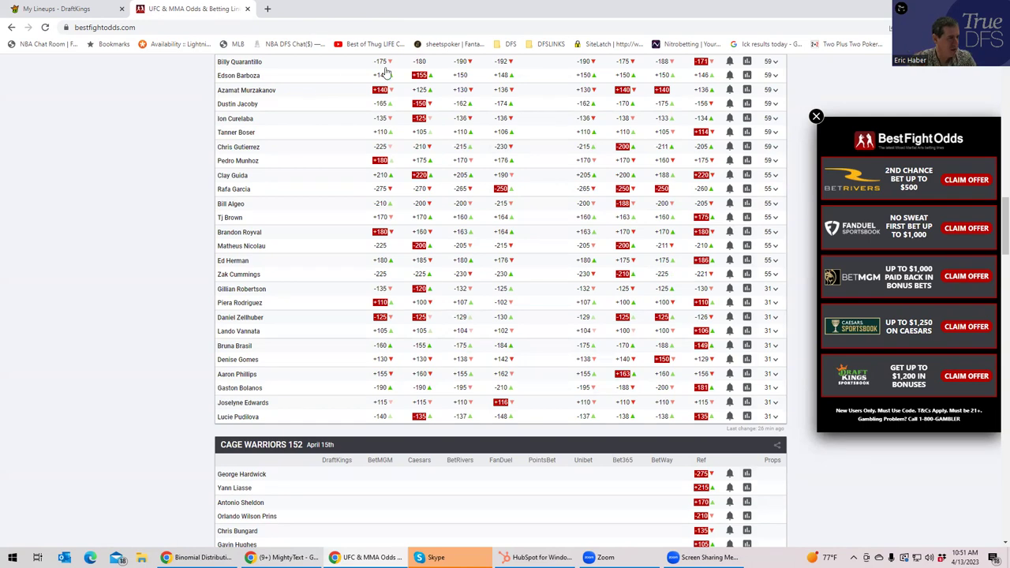
click(776, 124)
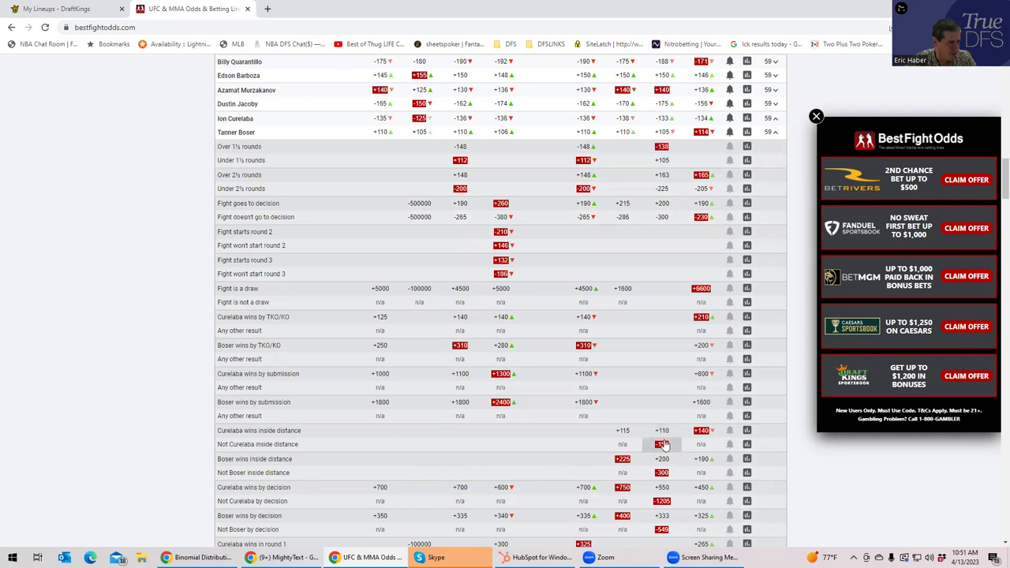
click(775, 132)
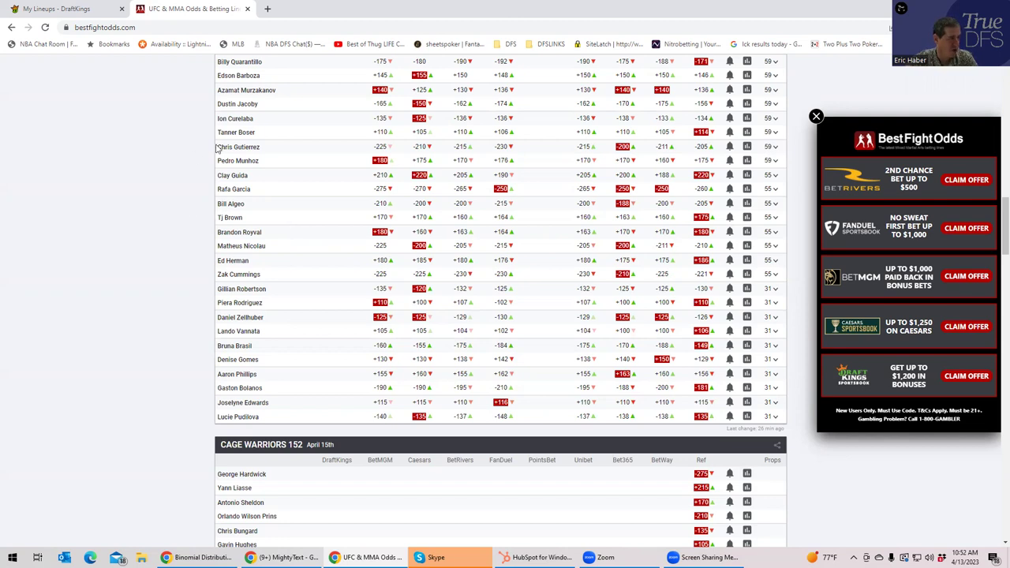
Check Dustin Jacoby's salary in DraftKings, and review and collapse the Azamat Murzakanov vs. Dustin Jacoby props on BestFightOdds
scroll(304, 114, up, 1)
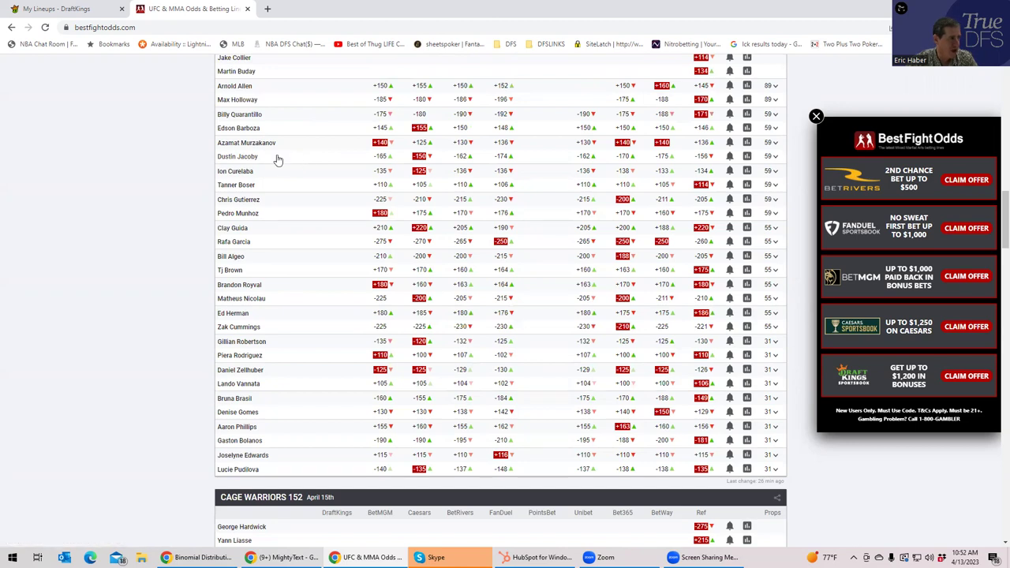
click(56, 9)
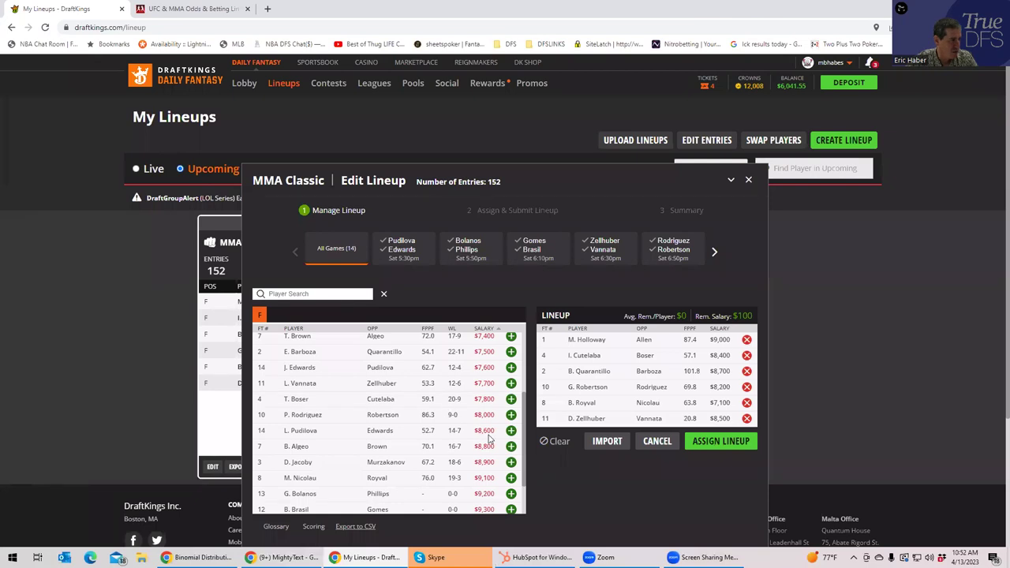
click(212, 9)
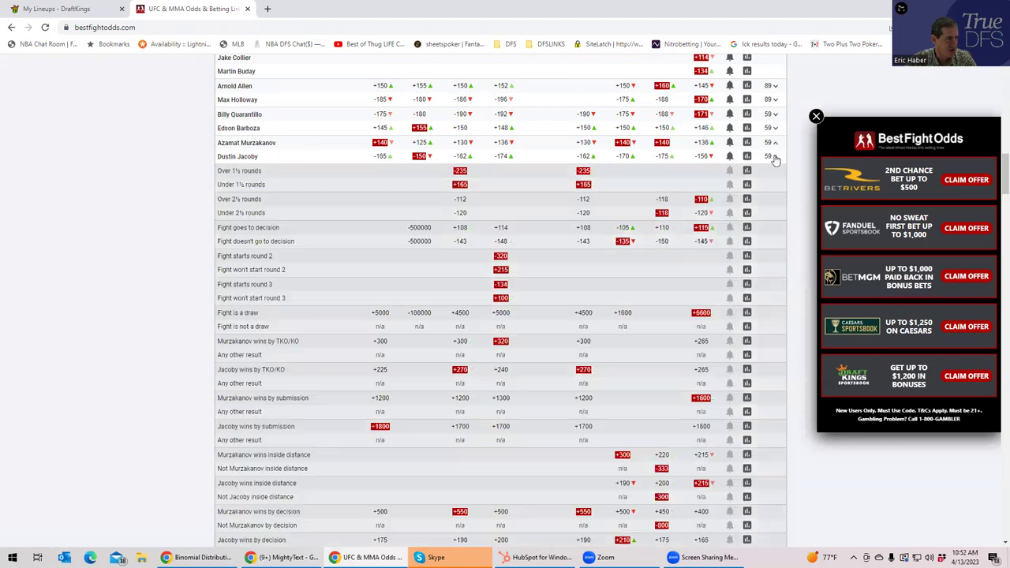
click(775, 157)
scroll(307, 369, down, 3)
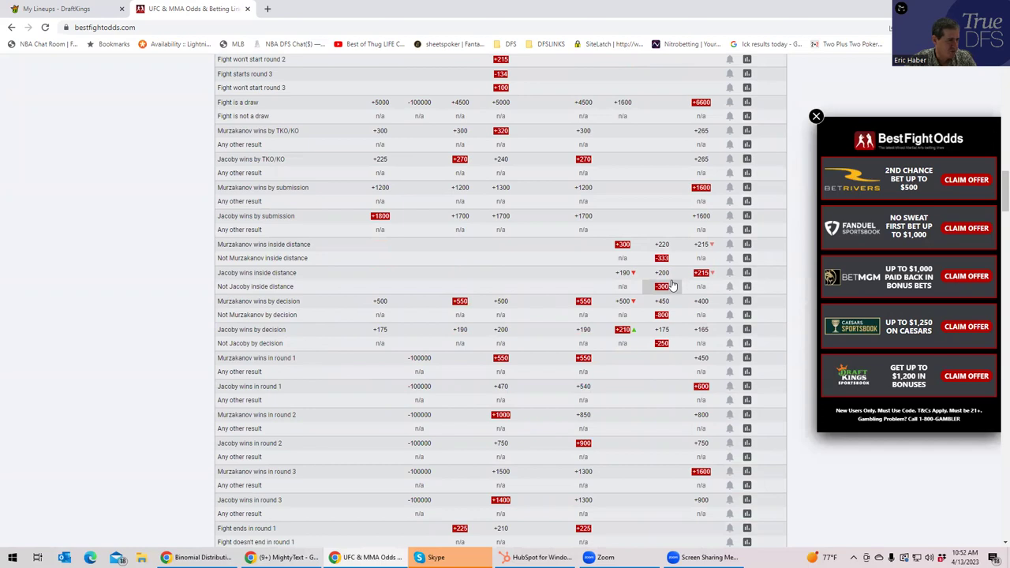
scroll(671, 285, up, 2)
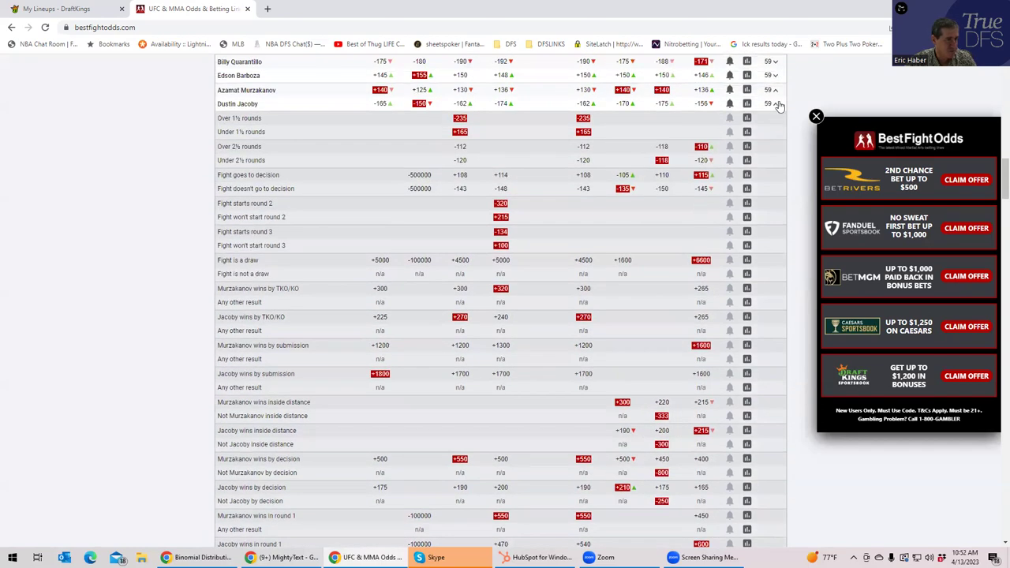
click(775, 103)
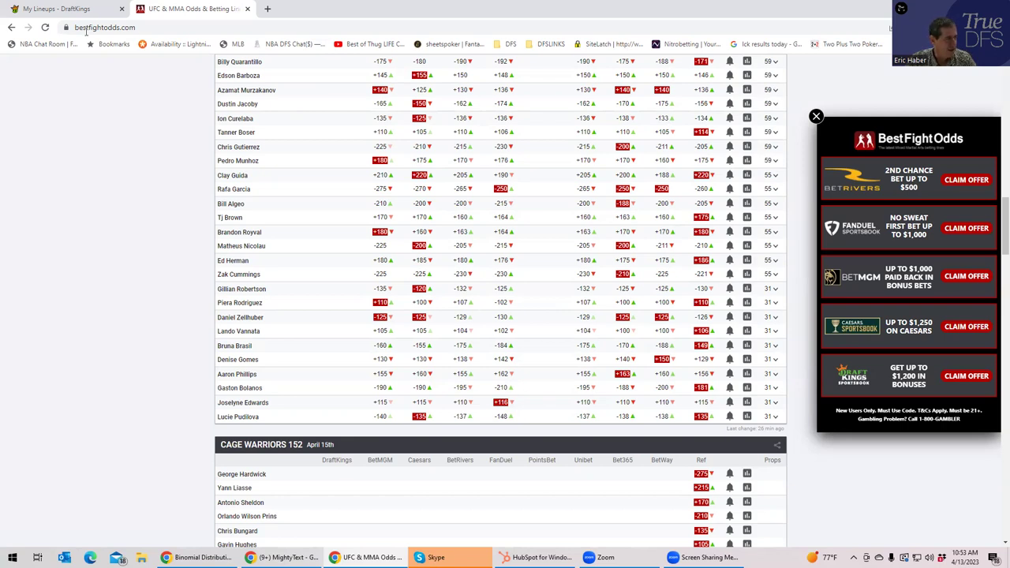
Compare Azamat Murzakanov's DraftKings salary with the Murzakanov vs. Jacoby props on BestFightOdds, reopening and collapsing the props
click(75, 11)
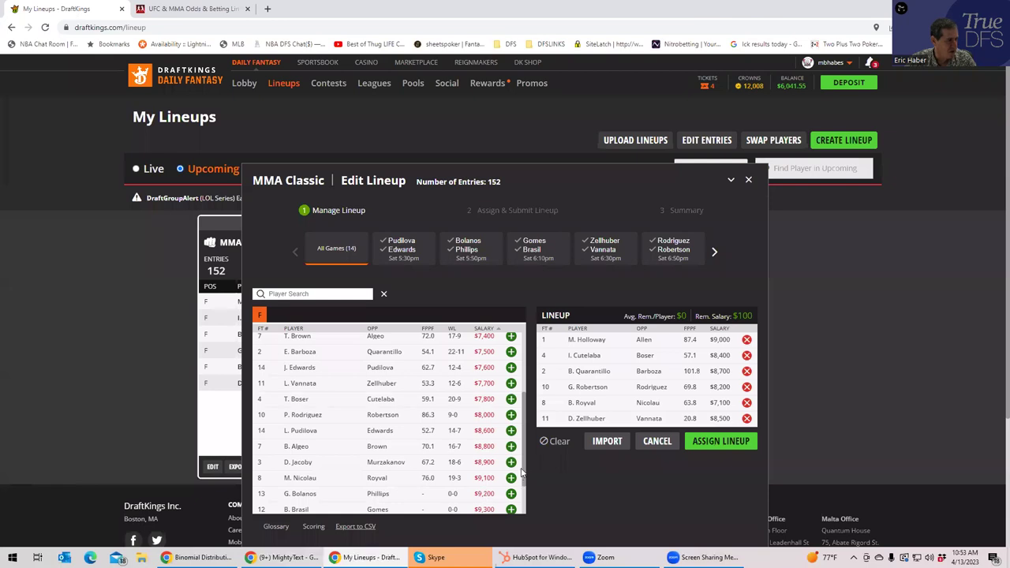
drag(524, 461, 518, 387)
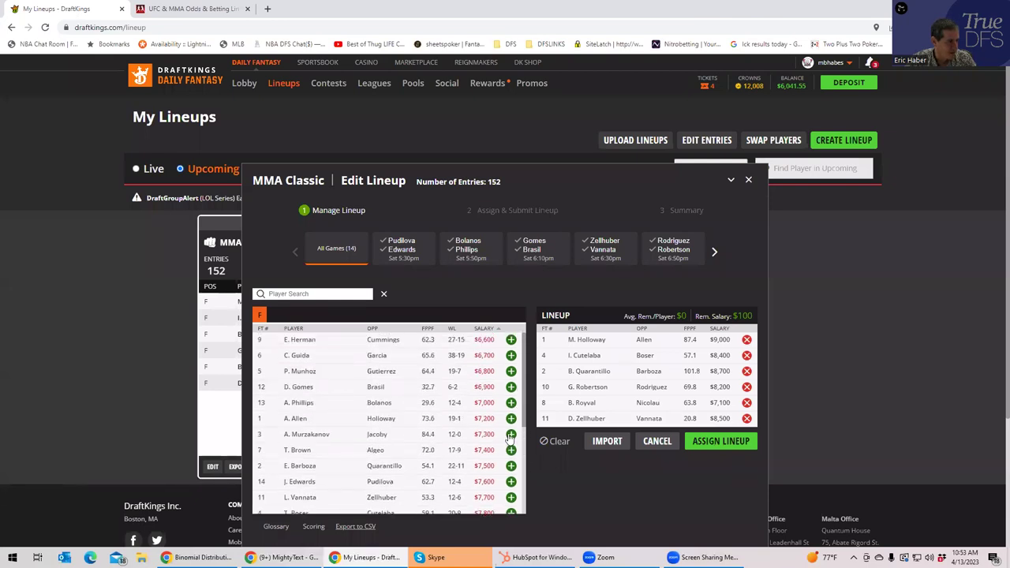
click(209, 14)
scroll(596, 142, up, 2)
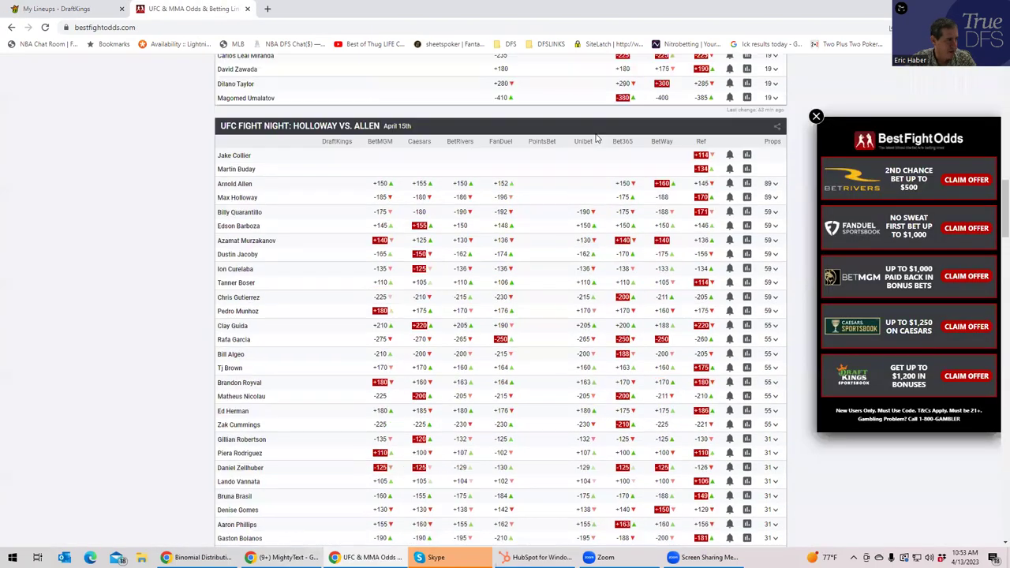
scroll(667, 248, down, 1)
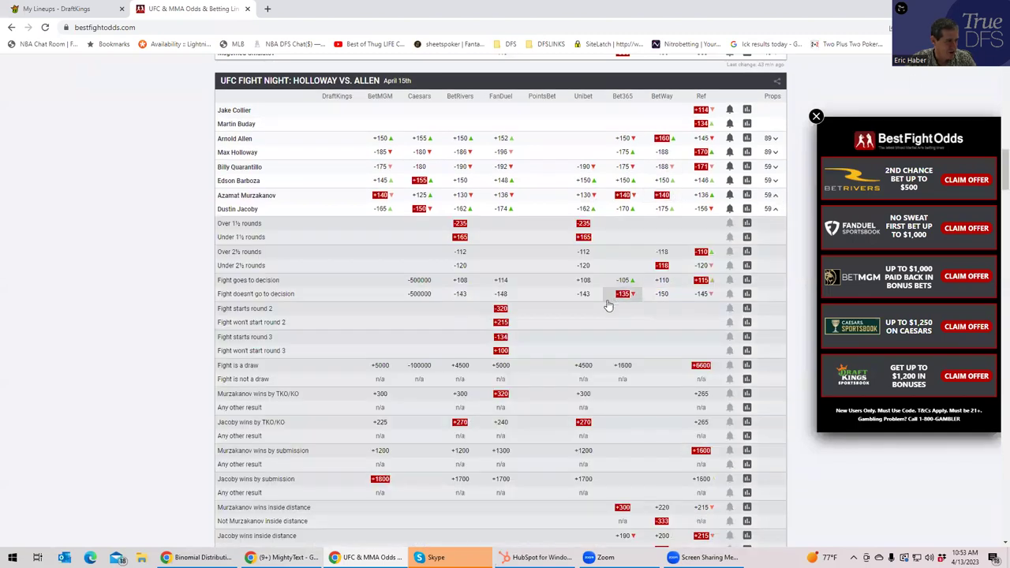
scroll(608, 305, down, 2)
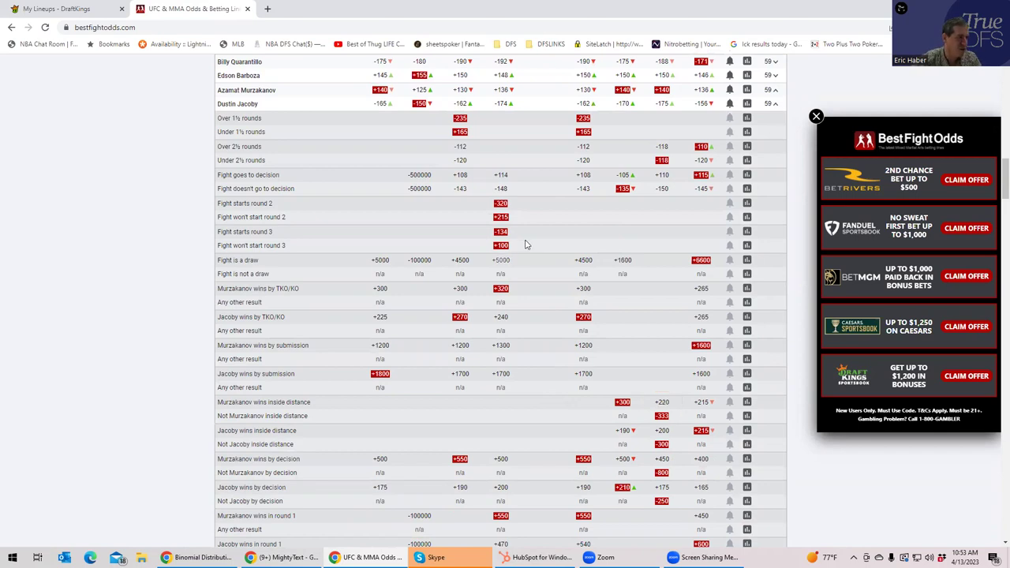
click(776, 103)
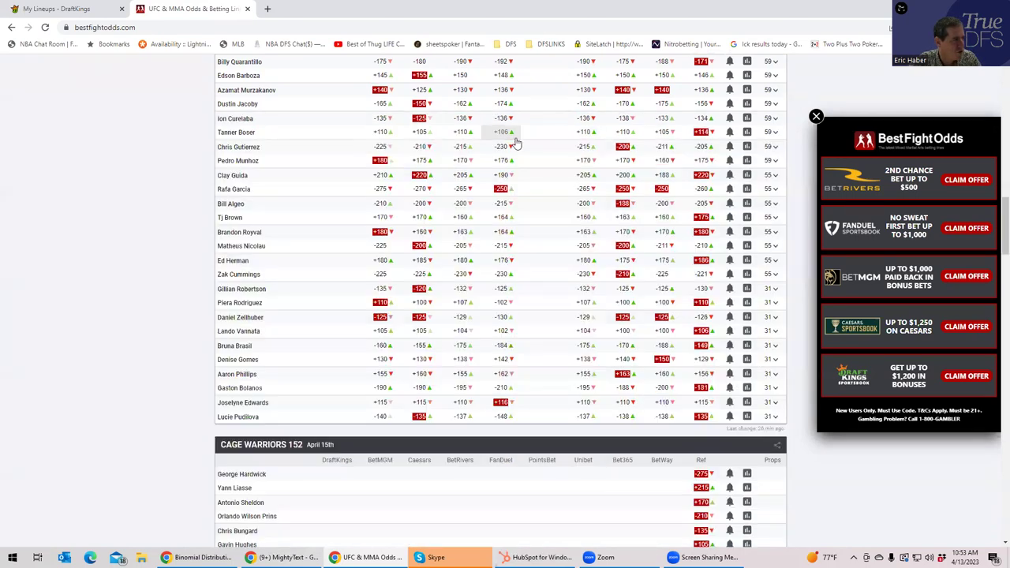
Check the Billy Quarantillo and Edson Barboza salaries in the DraftKings lineup editor against their moneylines on BestFightOdds
scroll(515, 144, up, 1)
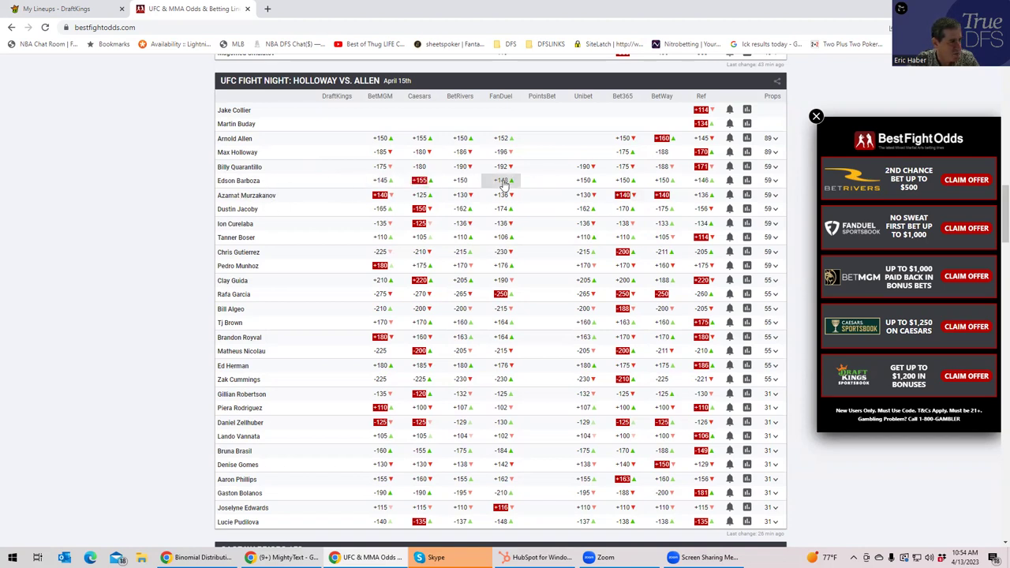
click(95, 11)
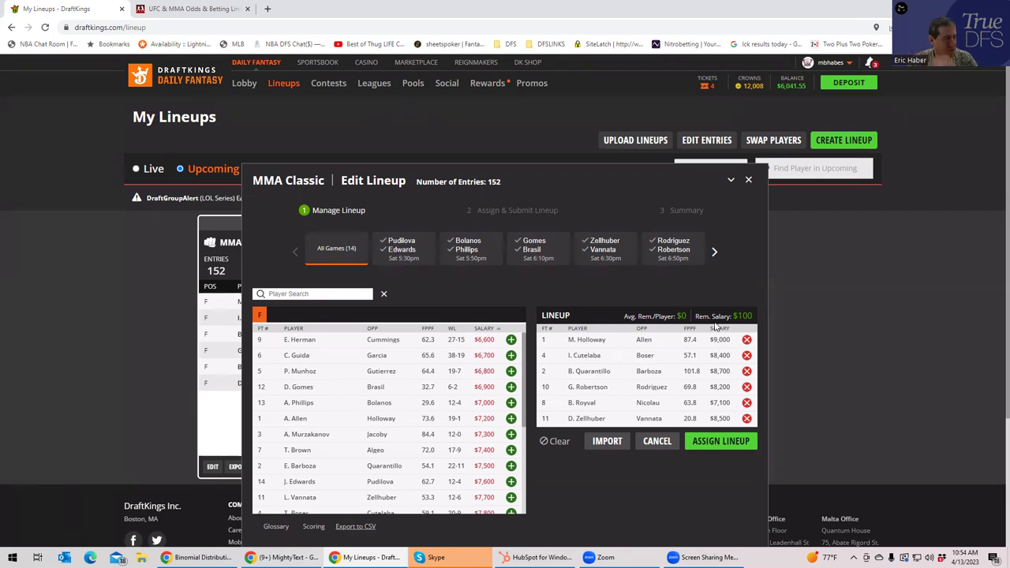
click(156, 10)
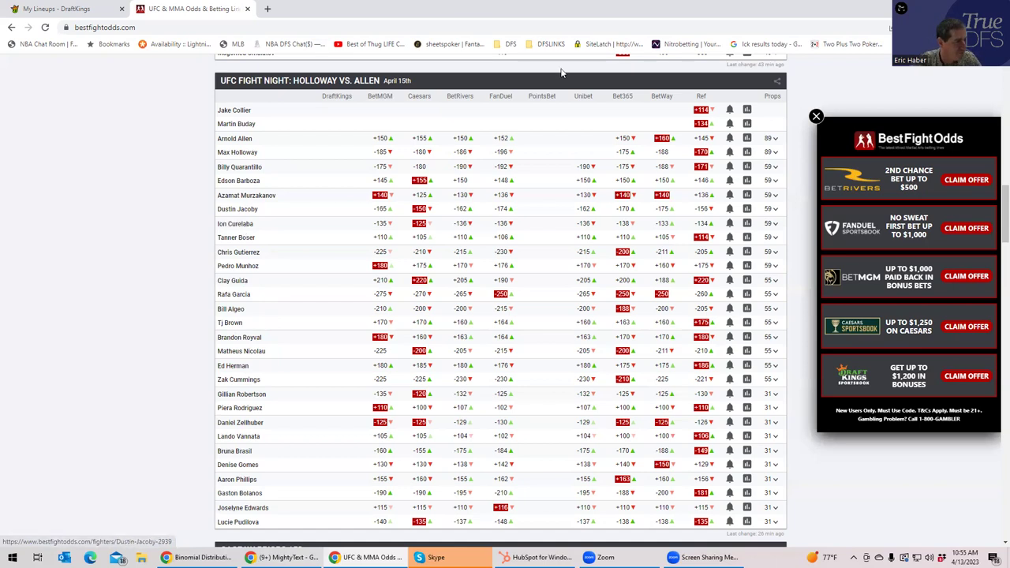
Expand the Quarantillo vs. Barboza props on BestFightOdds, review both fighters' inside-distance odds, and collapse the props
click(776, 168)
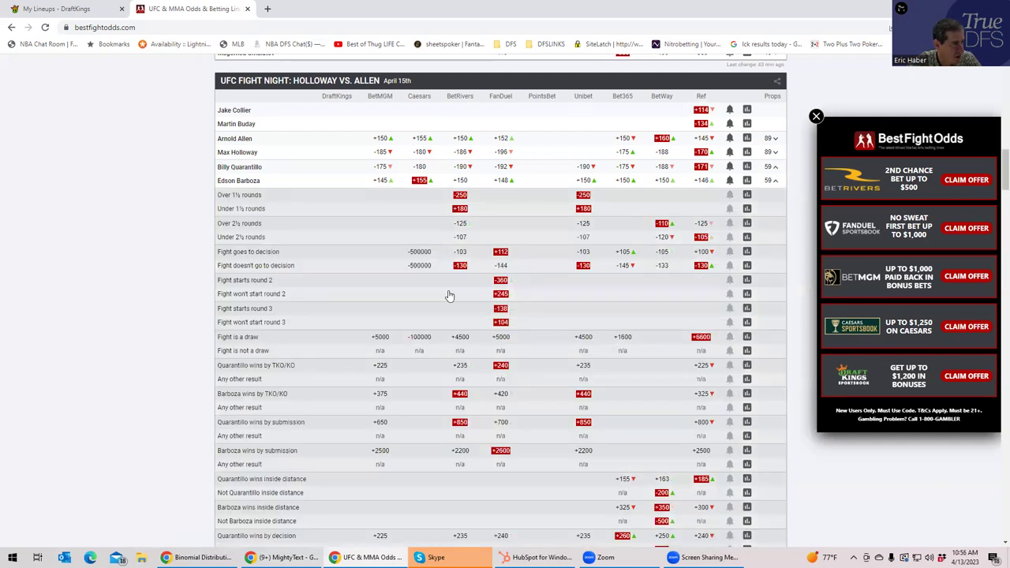
scroll(505, 339, down, 2)
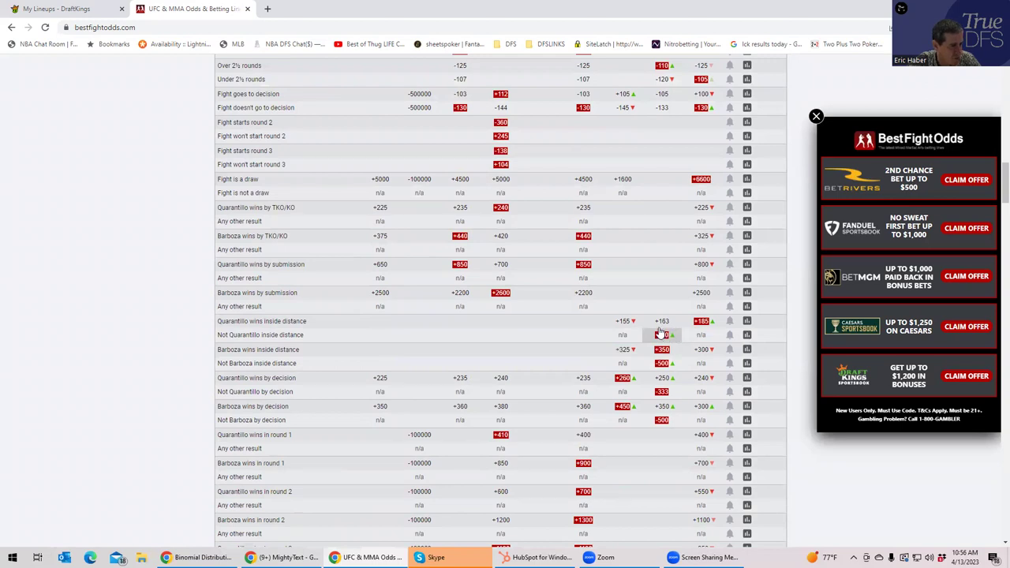
scroll(652, 331, up, 2)
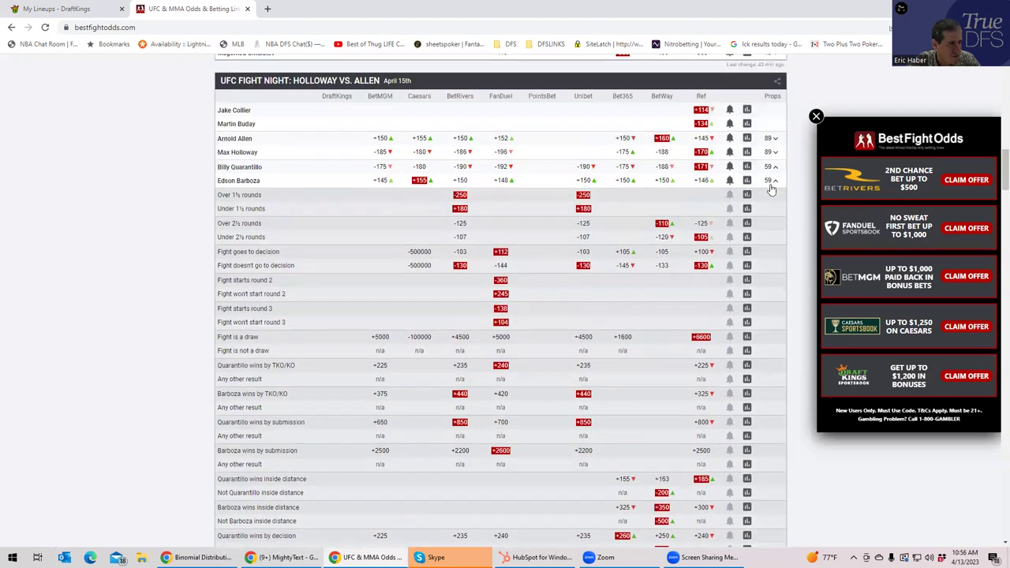
click(776, 181)
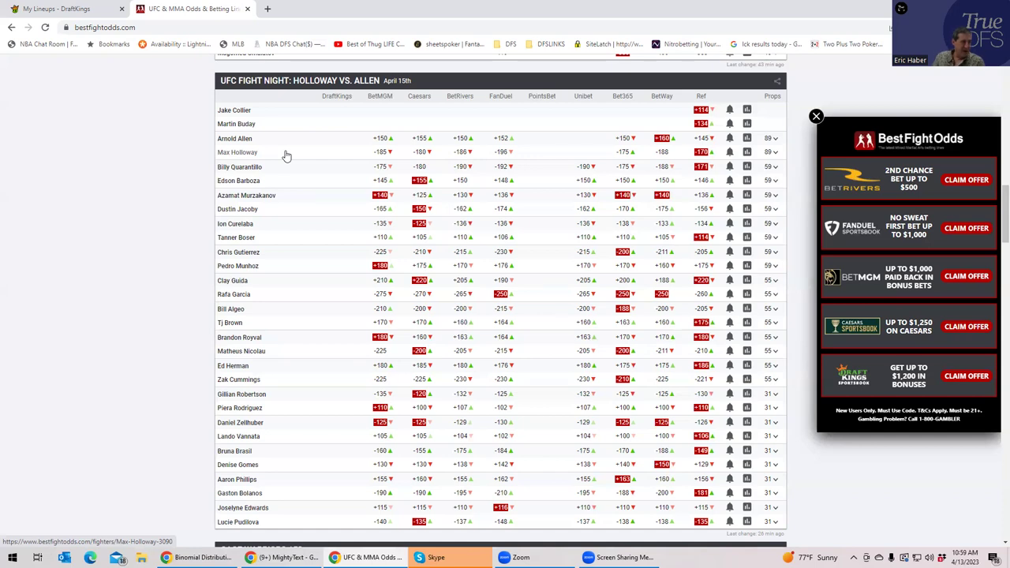
Review the DraftKings fighter list through to its highest salaries, and return to the Holloway vs. Allen odds on BestFightOdds
click(55, 9)
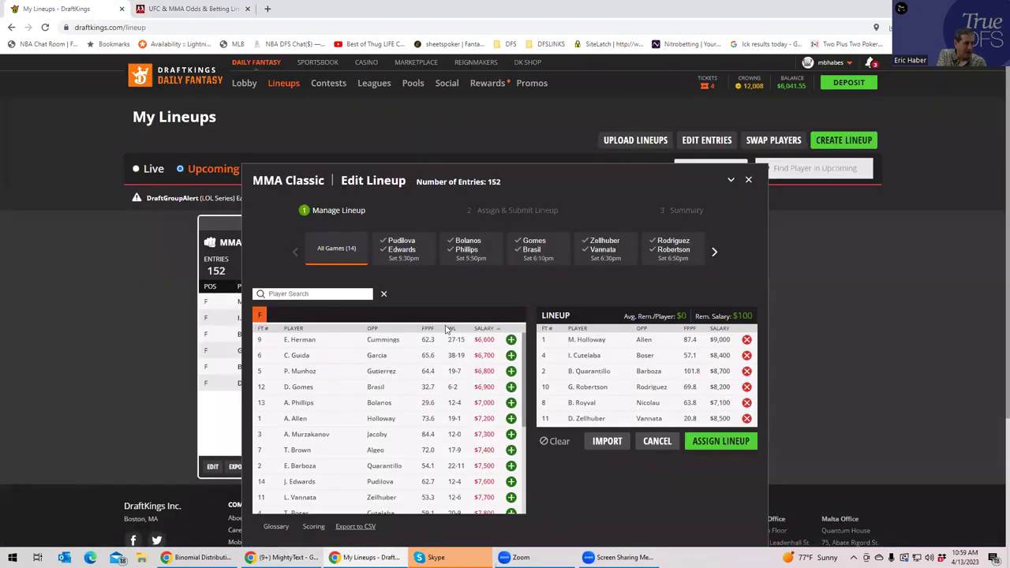
drag(525, 375, 517, 494)
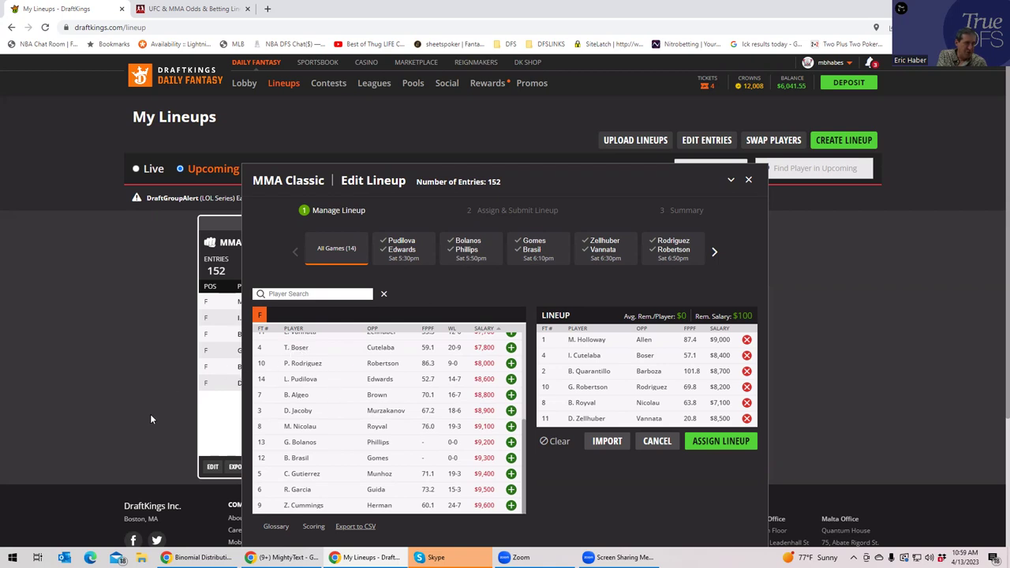
click(161, 13)
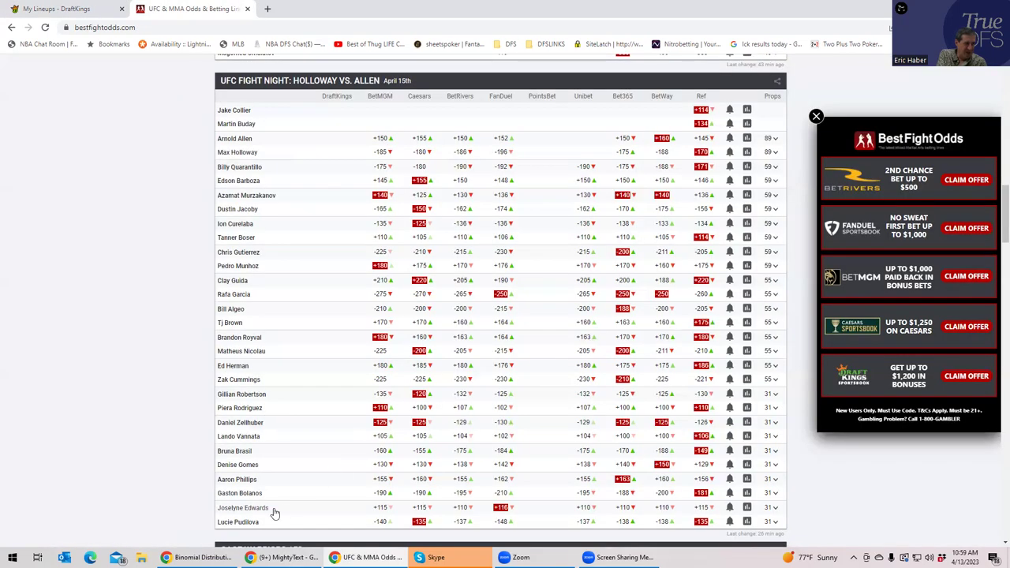